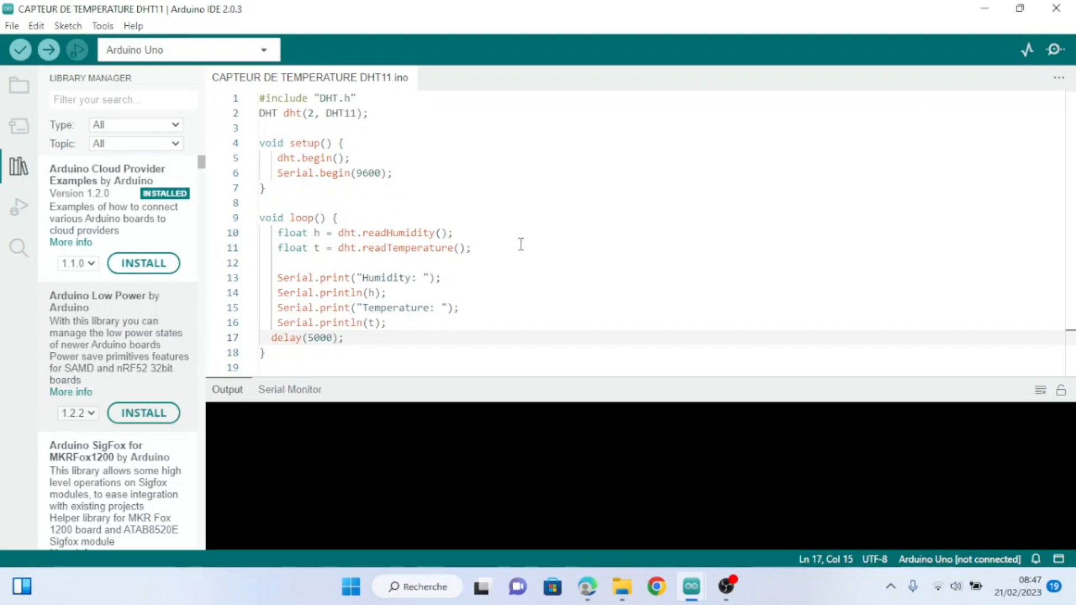
Open the library manager and search it for "DHT 11"
left_click(103, 26)
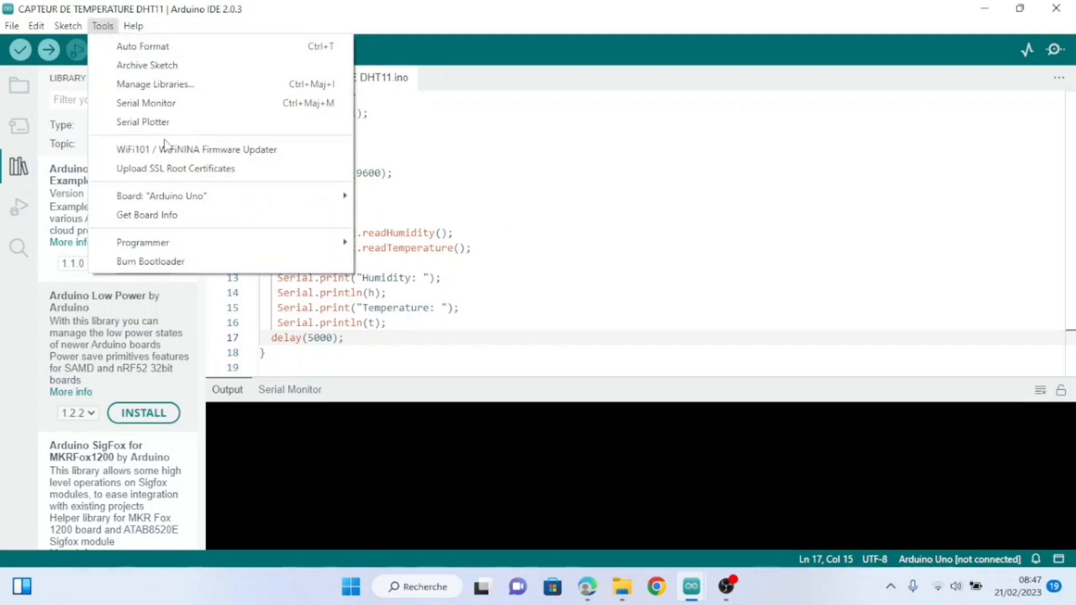
left_click(214, 87)
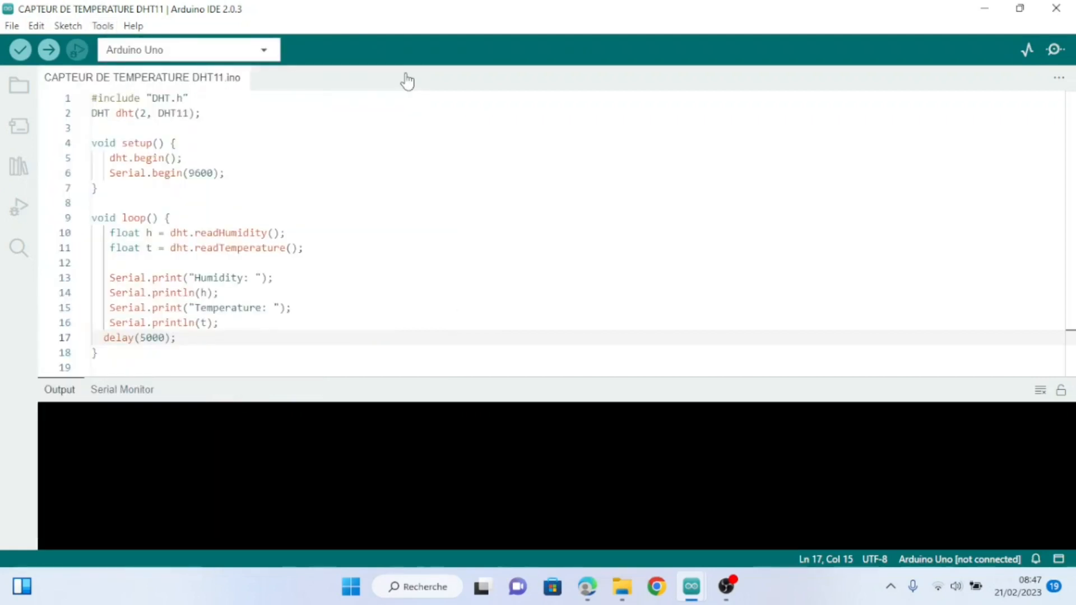
left_click(102, 28)
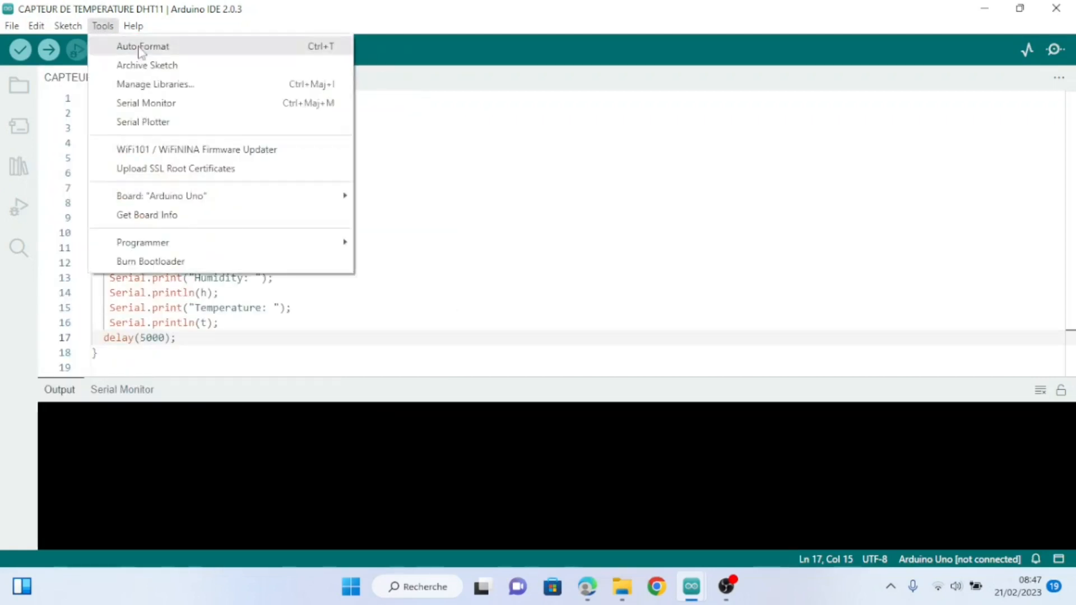
left_click(202, 91)
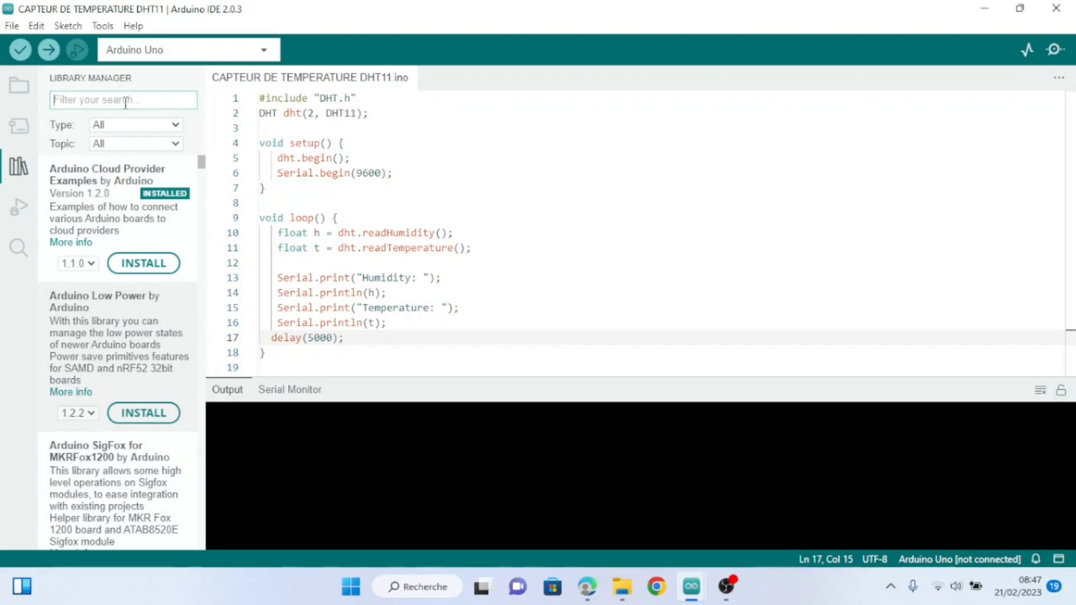
type("DHT 11")
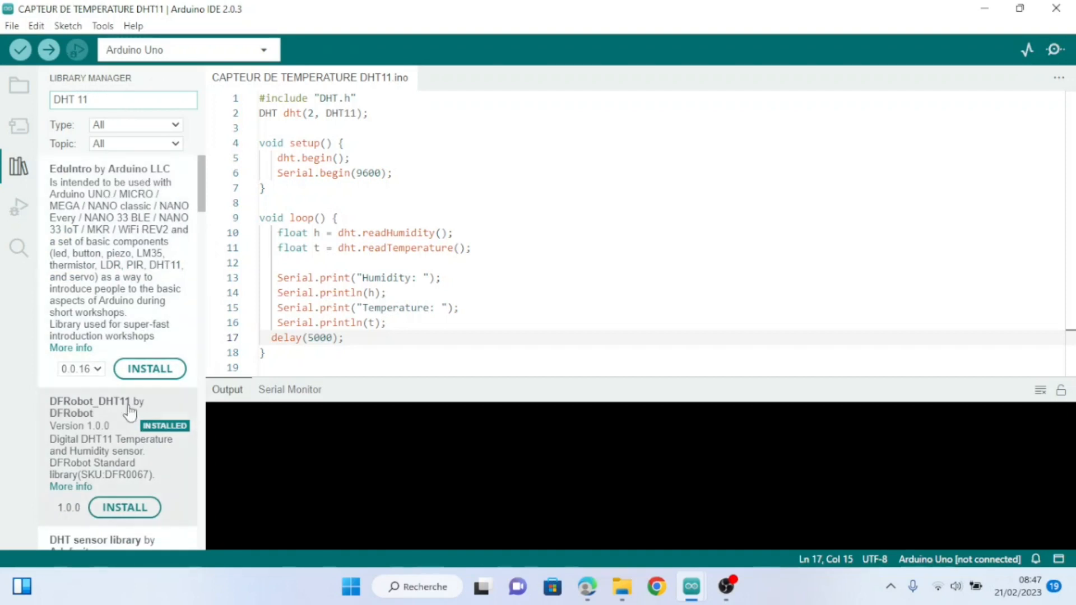
Install version 1.18.0 of the DHT sensor library for ESPx from the search results
scroll(125, 420, "down", 2)
scroll(132, 316, "down", 2)
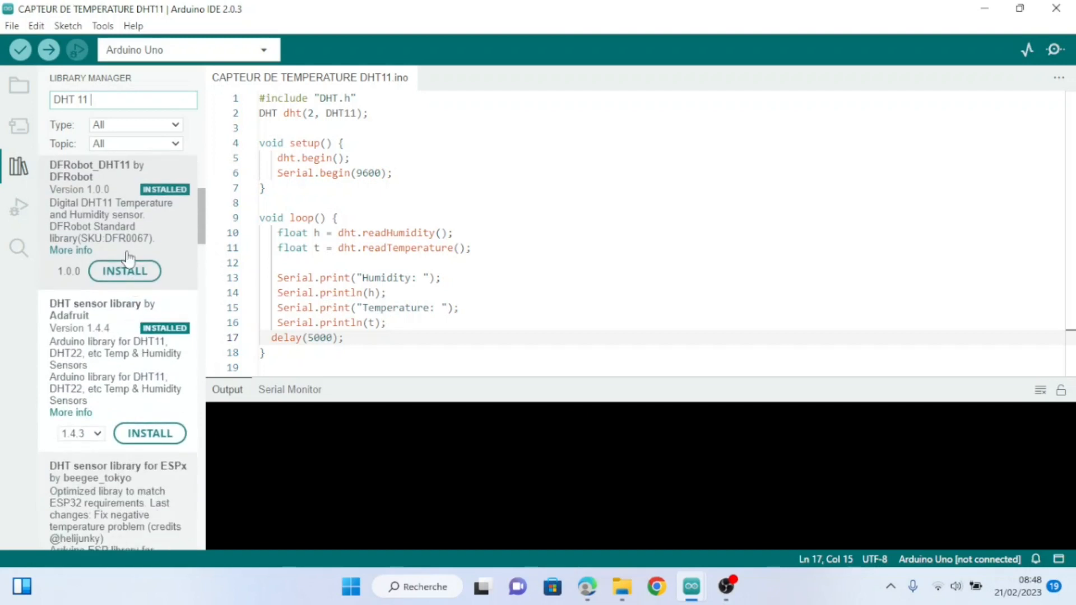
scroll(137, 303, "down", 2)
scroll(138, 365, "down", 1)
scroll(146, 337, "up", 4)
scroll(170, 230, "down", 2)
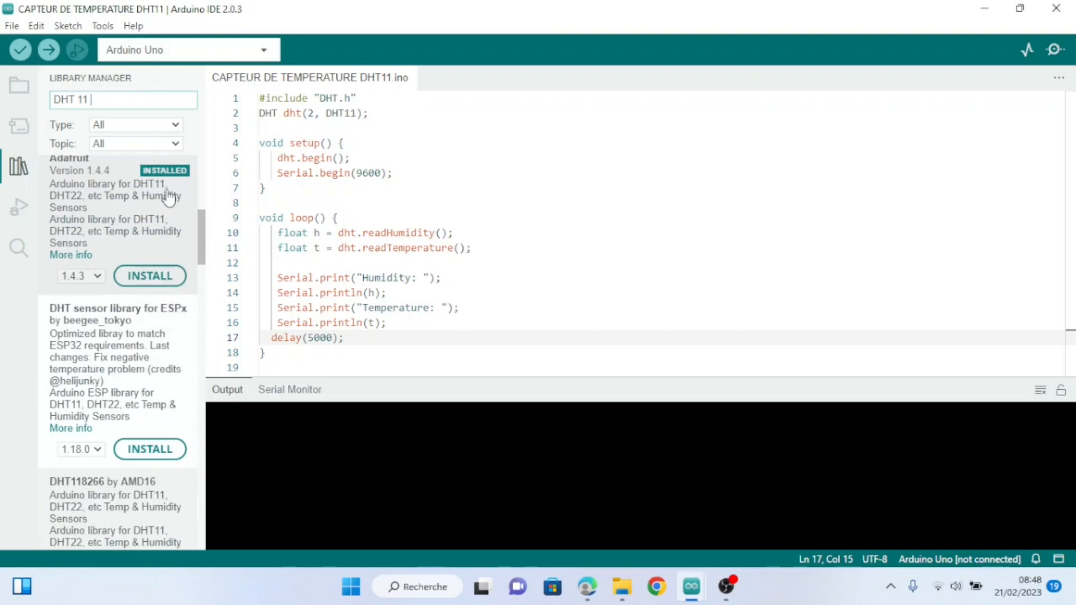
scroll(128, 316, "down", 1)
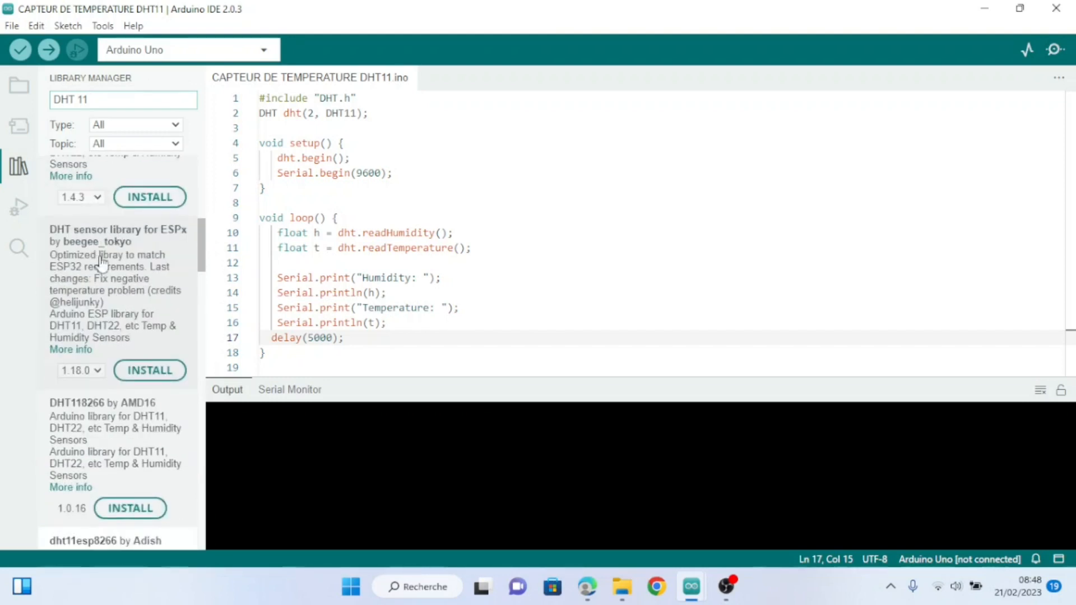
left_click(157, 378)
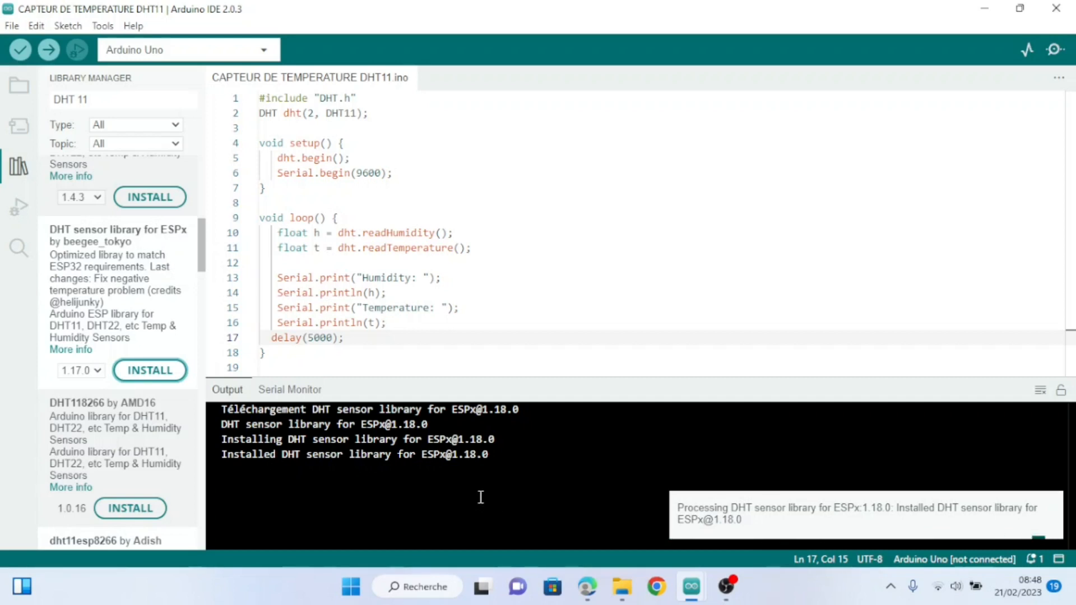
Install the dht11esp8266 library version 1.0.10 together with its missing Adafruit Unified Sensor dependency
scroll(151, 355, "down", 2)
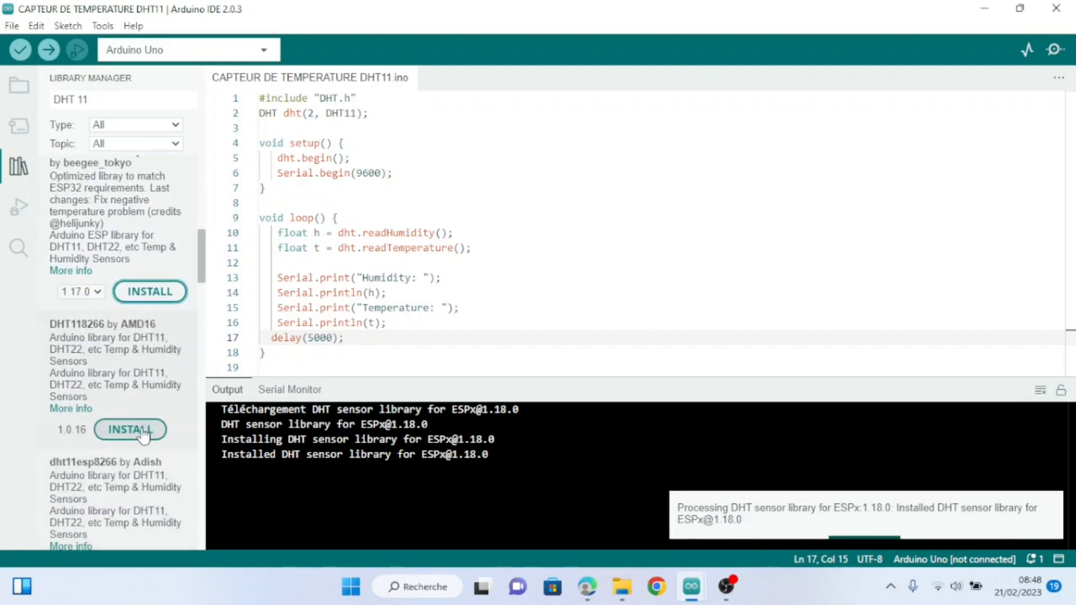
scroll(151, 359, "down", 2)
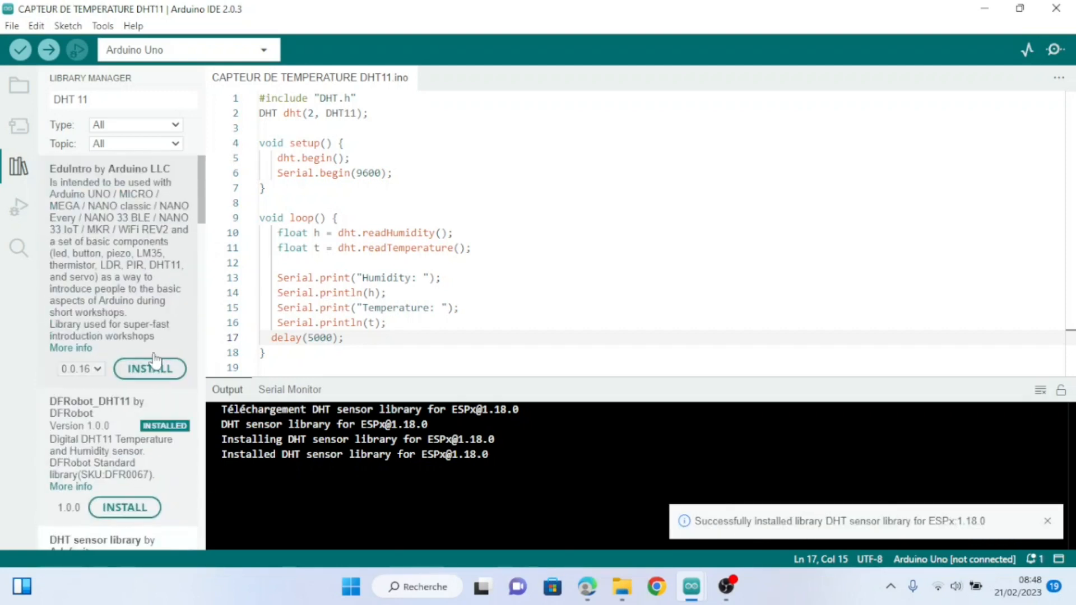
scroll(157, 502, "down", 5)
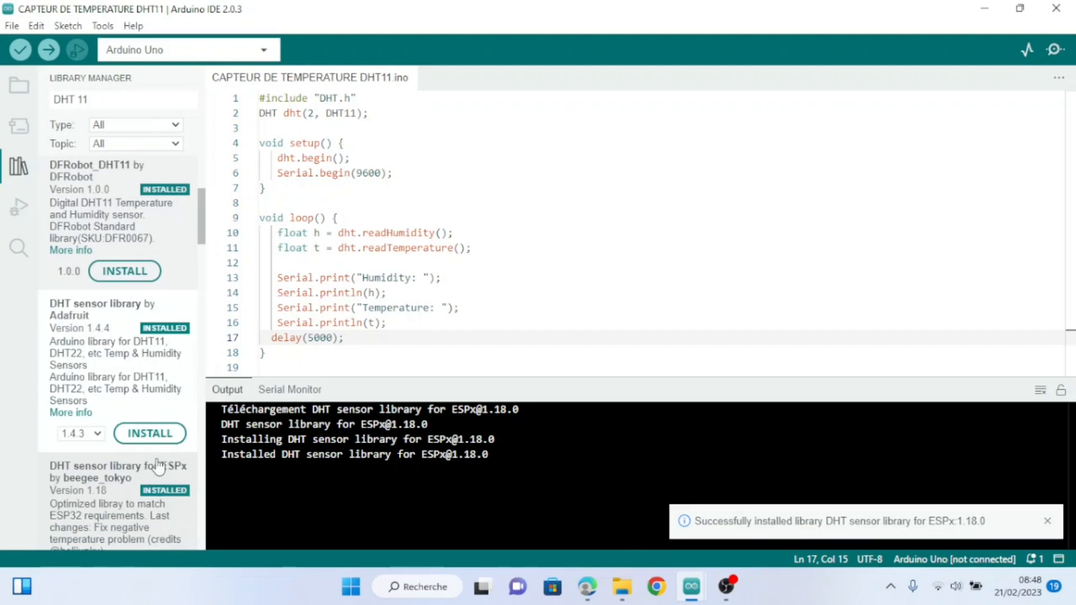
scroll(152, 426, "down", 3)
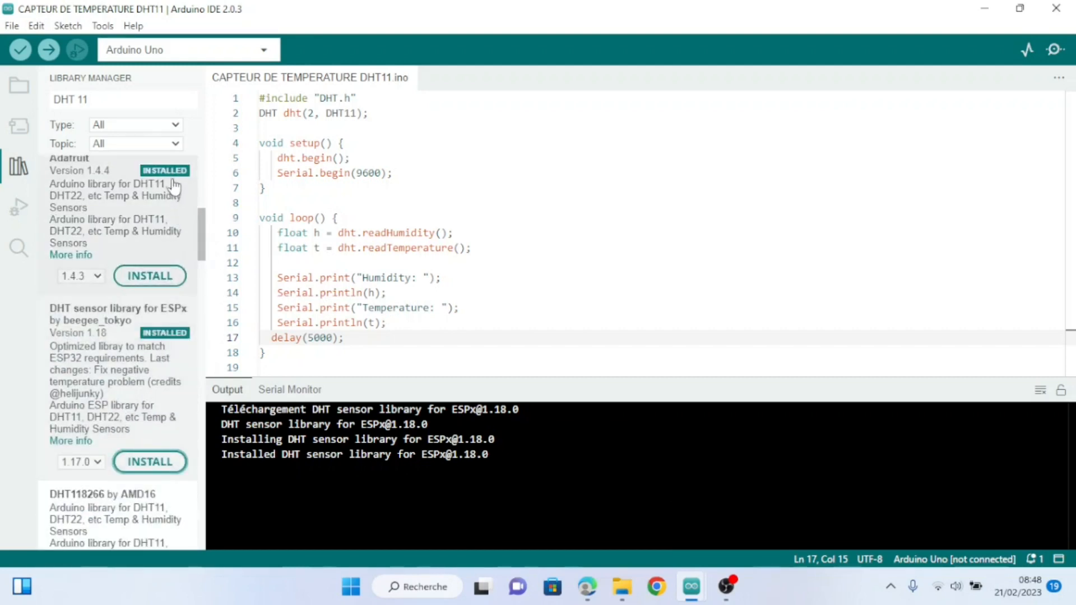
scroll(168, 370, "down", 3)
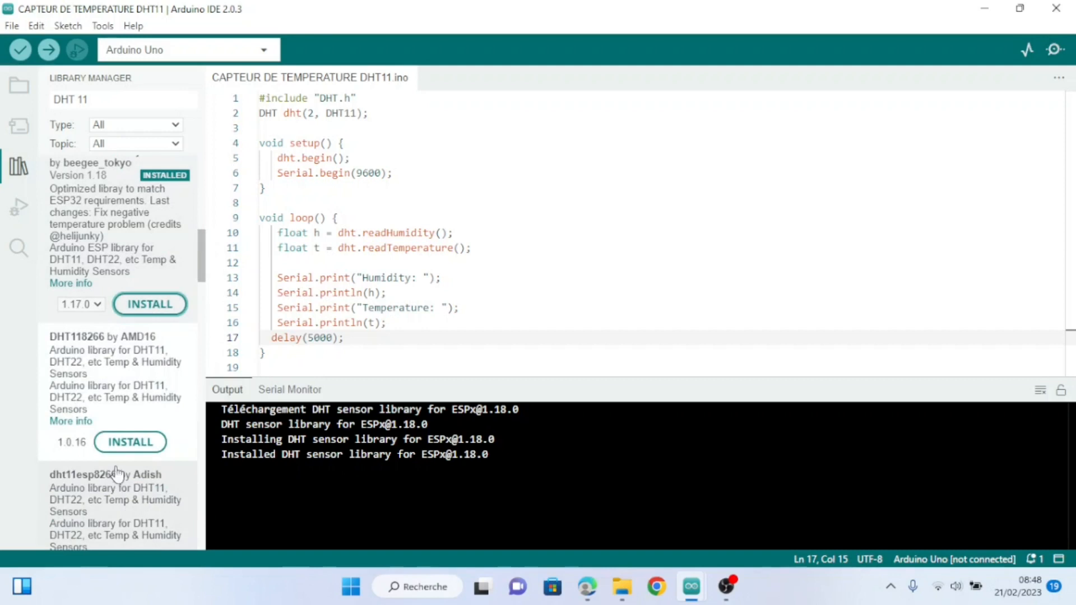
scroll(143, 448, "down", 3)
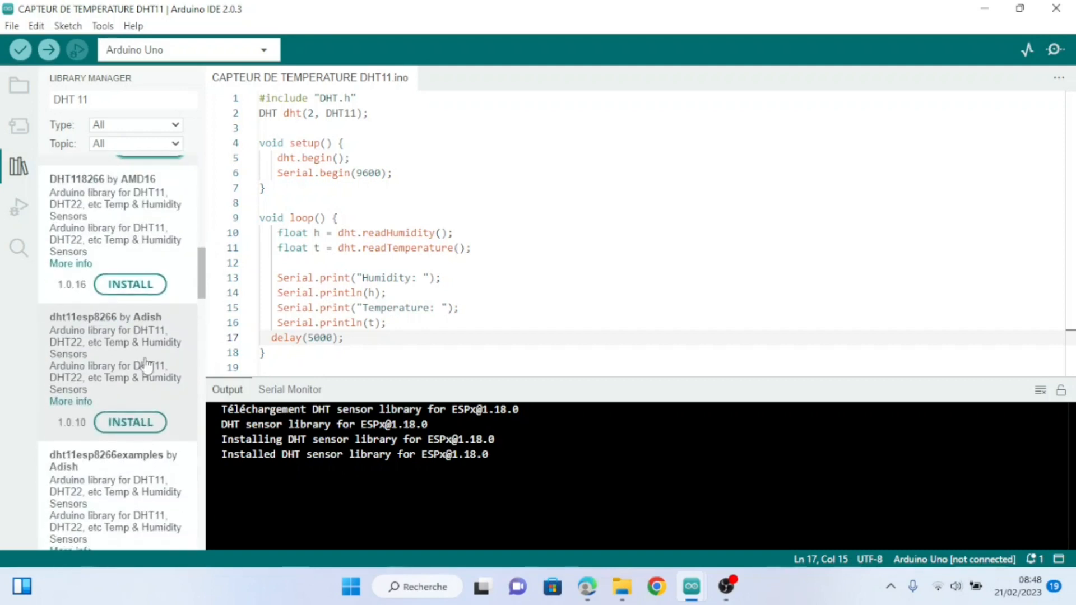
left_click(142, 426)
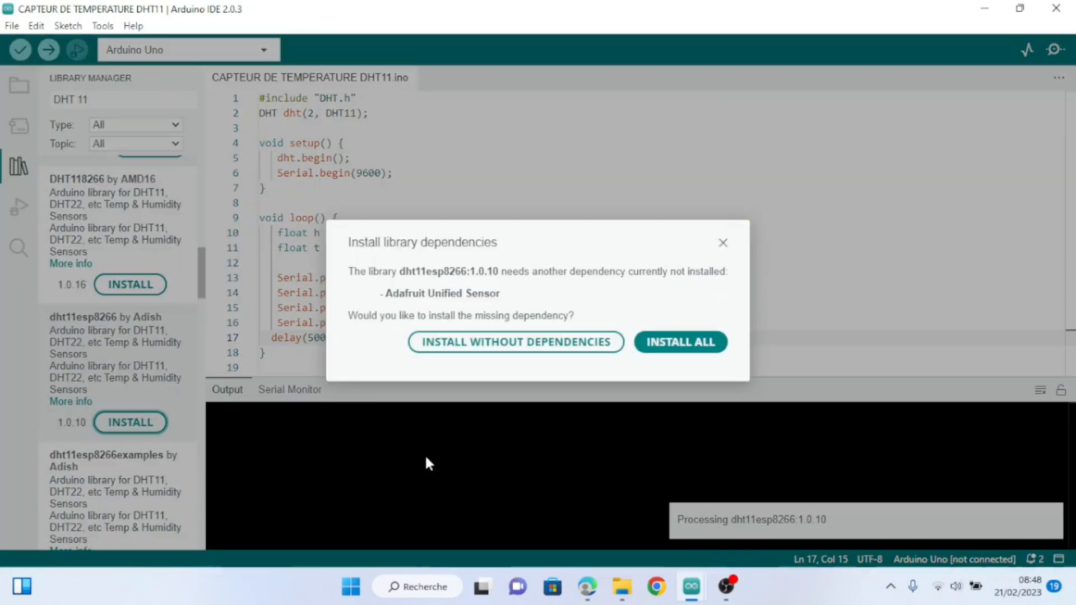
left_click(708, 349)
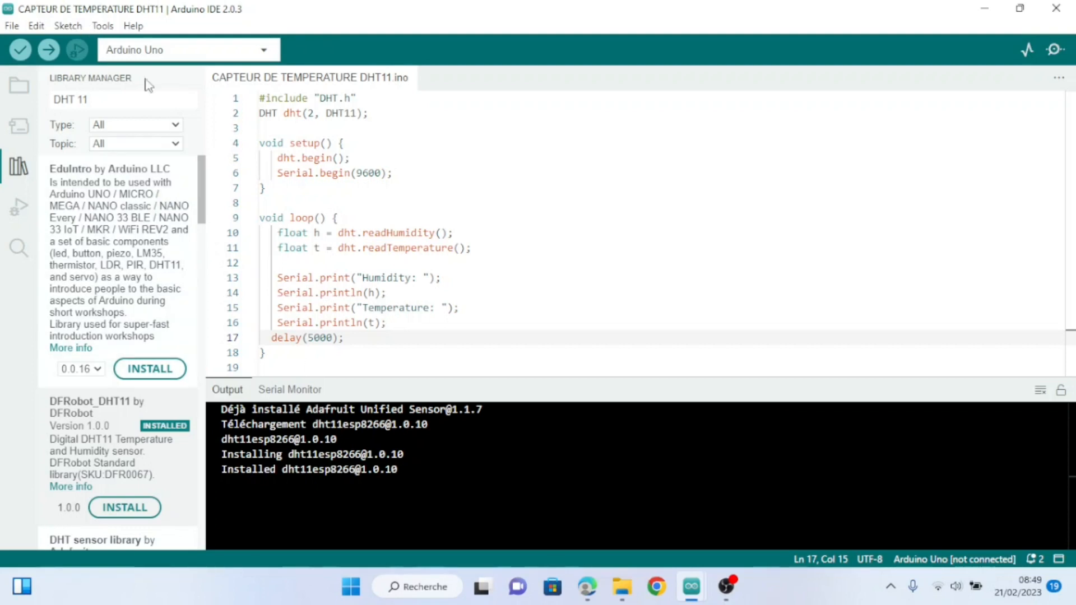
Examine the available example sketches for the installed custom libraries, including the DHT sensor ones, and leave the list without opening any
left_click(102, 26)
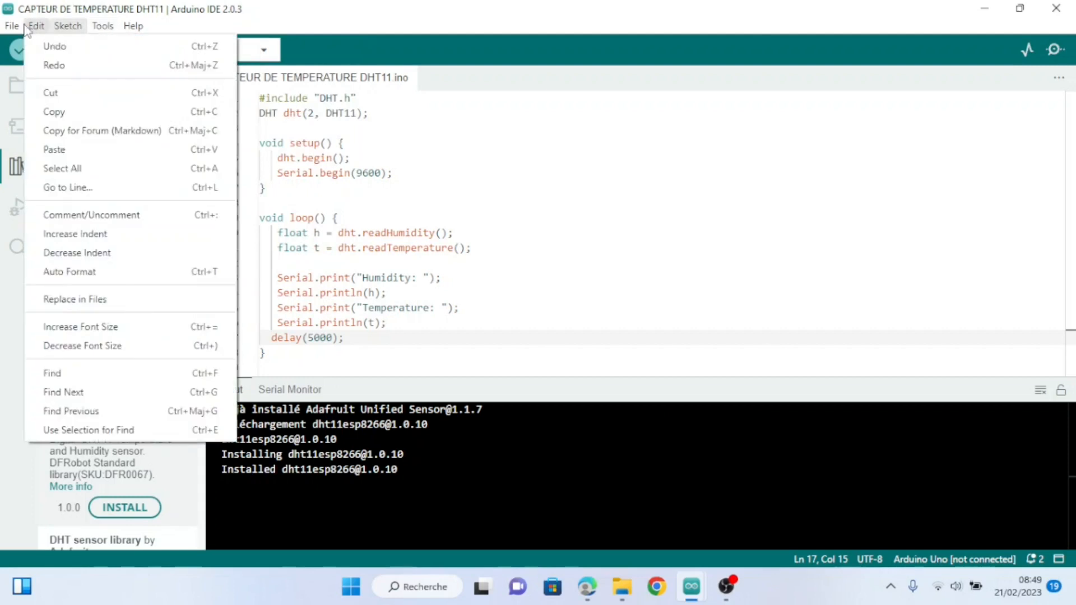
mouse_move(11, 26)
mouse_move(117, 145)
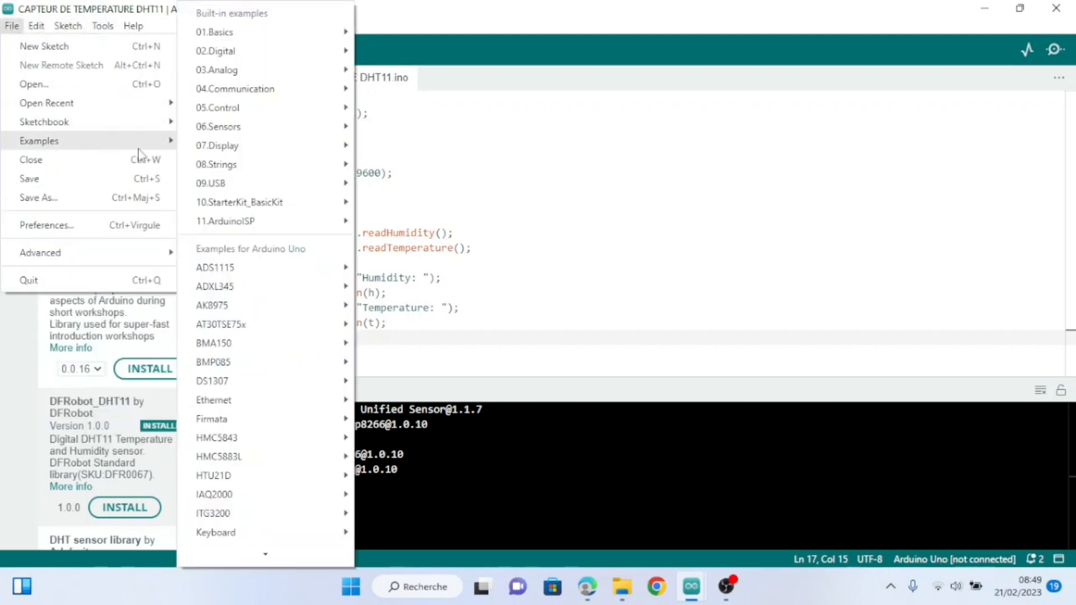
scroll(255, 521, "down", 4)
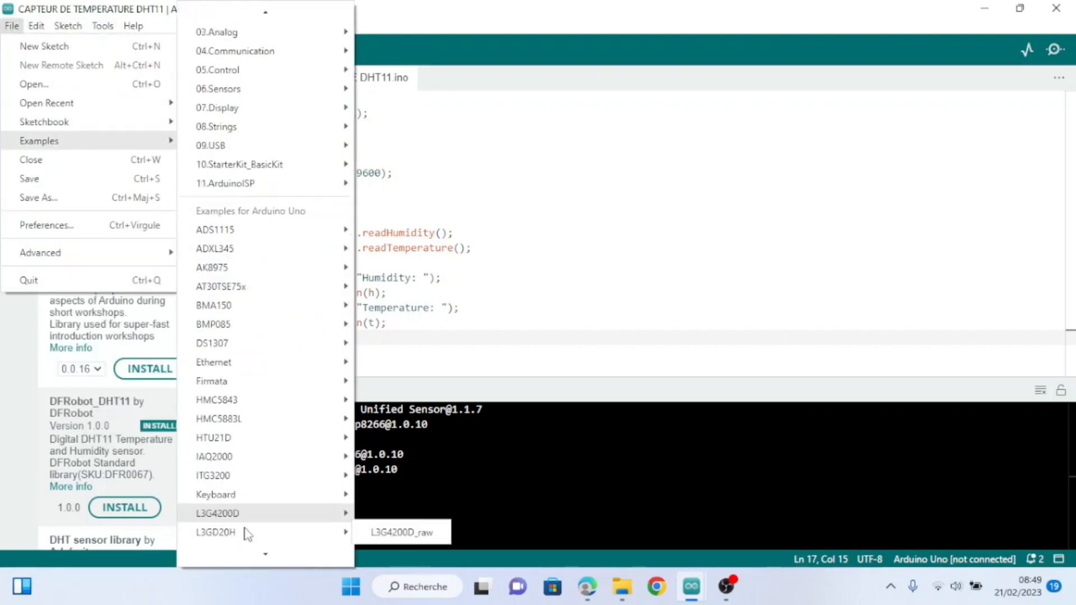
scroll(255, 445, "down", 5)
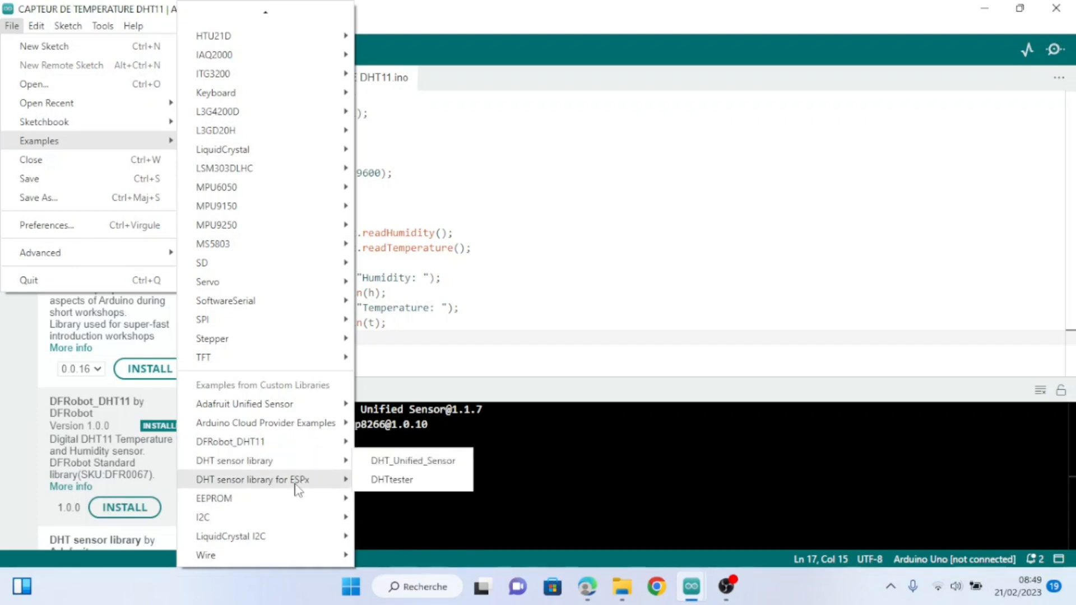
mouse_move(301, 481)
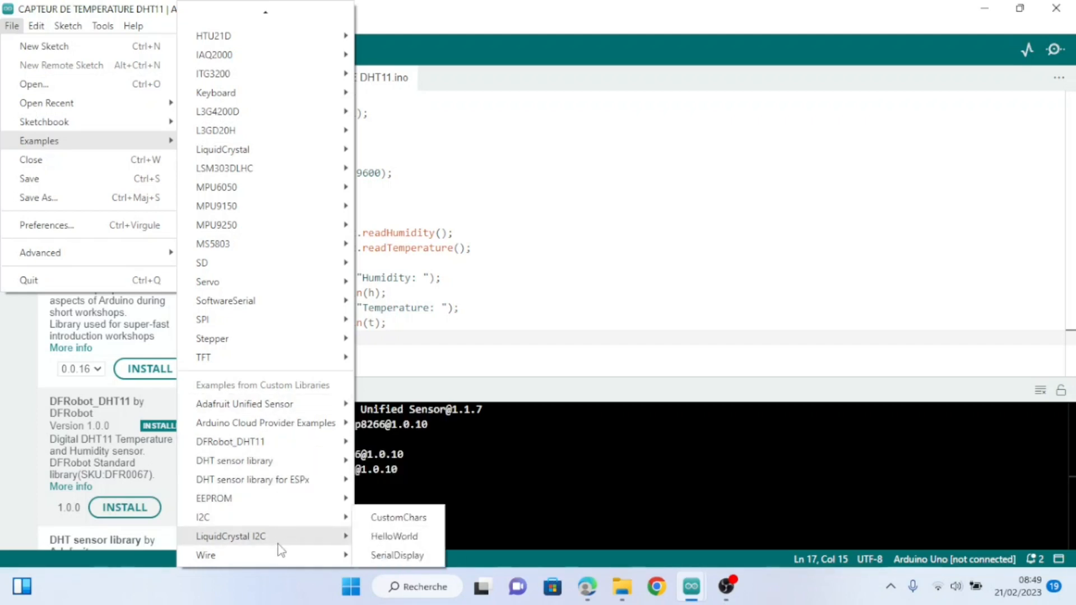
mouse_move(294, 558)
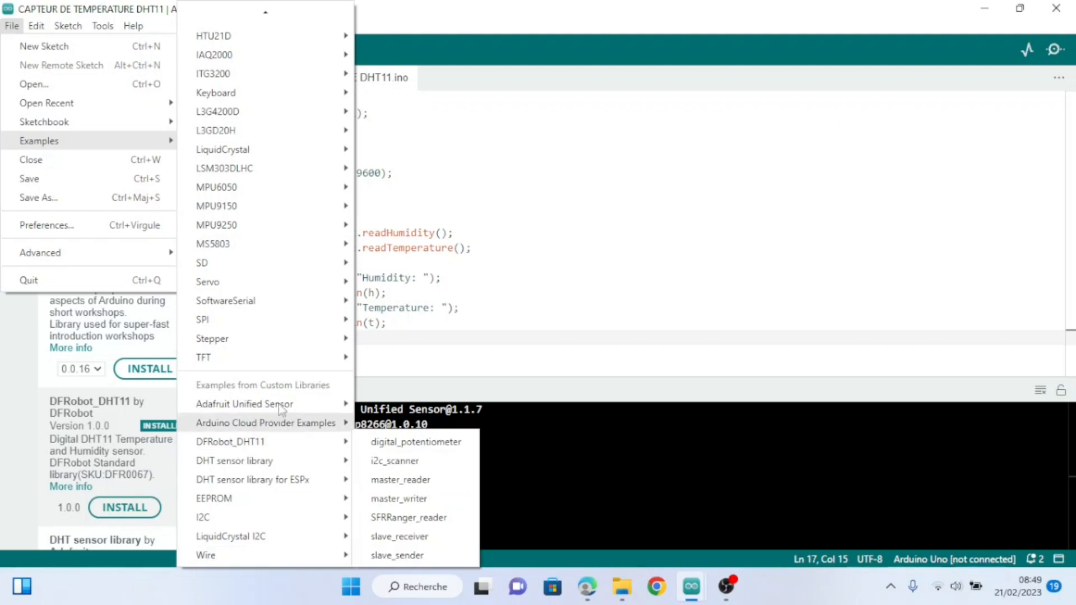
scroll(293, 355, "up", 2)
scroll(264, 221, "up", 6)
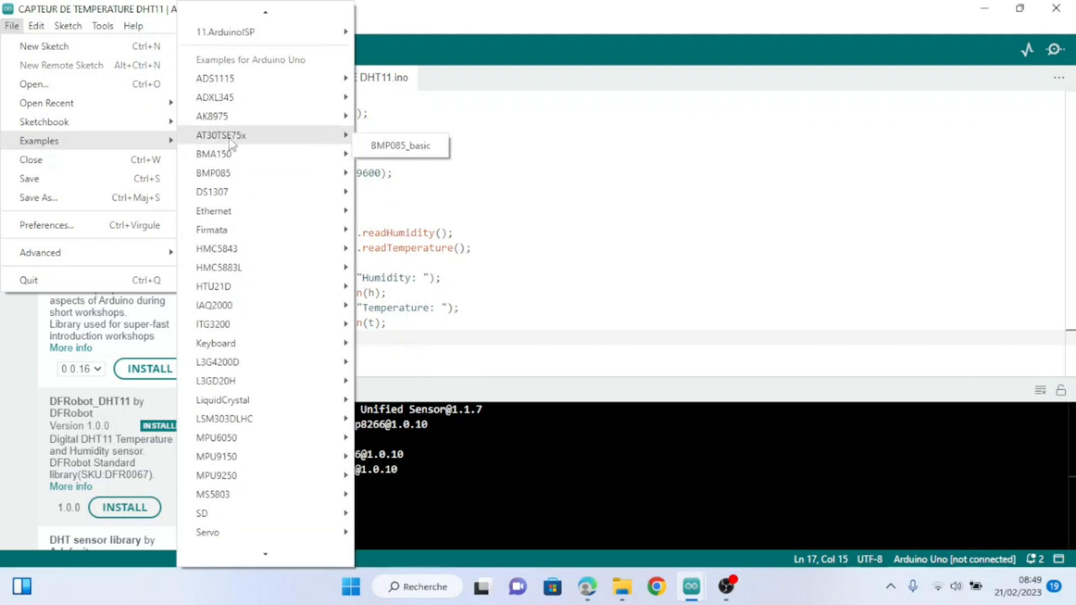
left_click(667, 181)
left_click(667, 185)
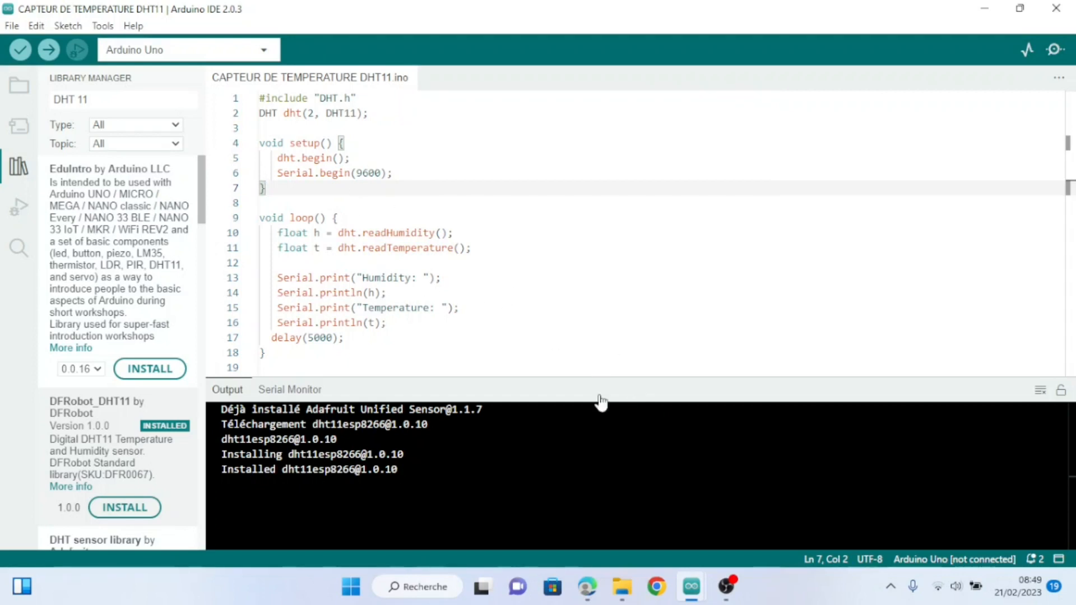
Switch to the Edge browser, search Google for "dht11 arduino library download zip" and open the DHT sensor library downloads on arduinolibraries.info
left_click(586, 589)
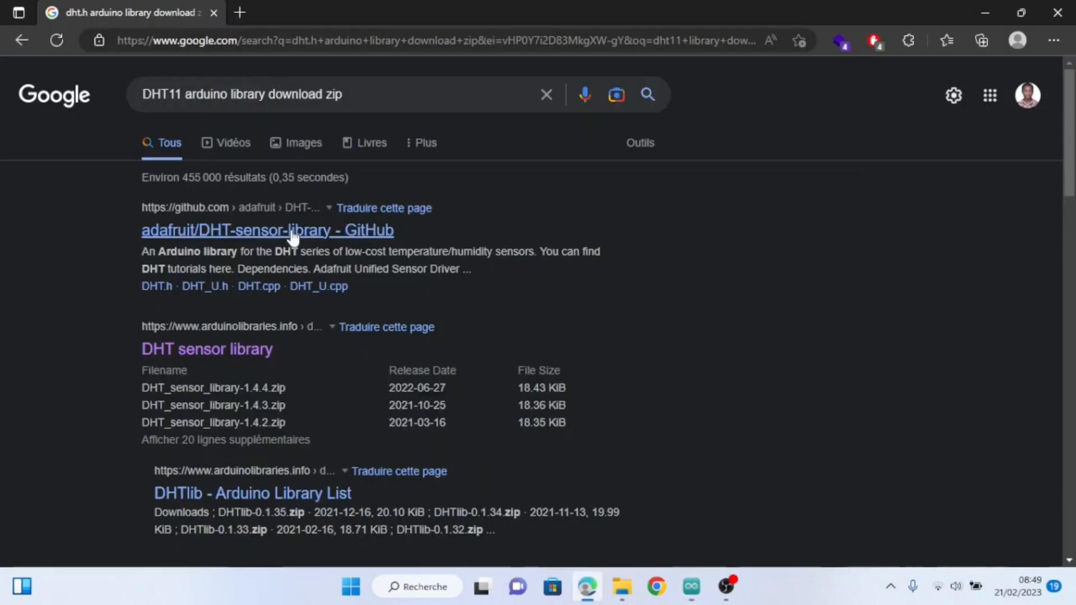
left_click(547, 94)
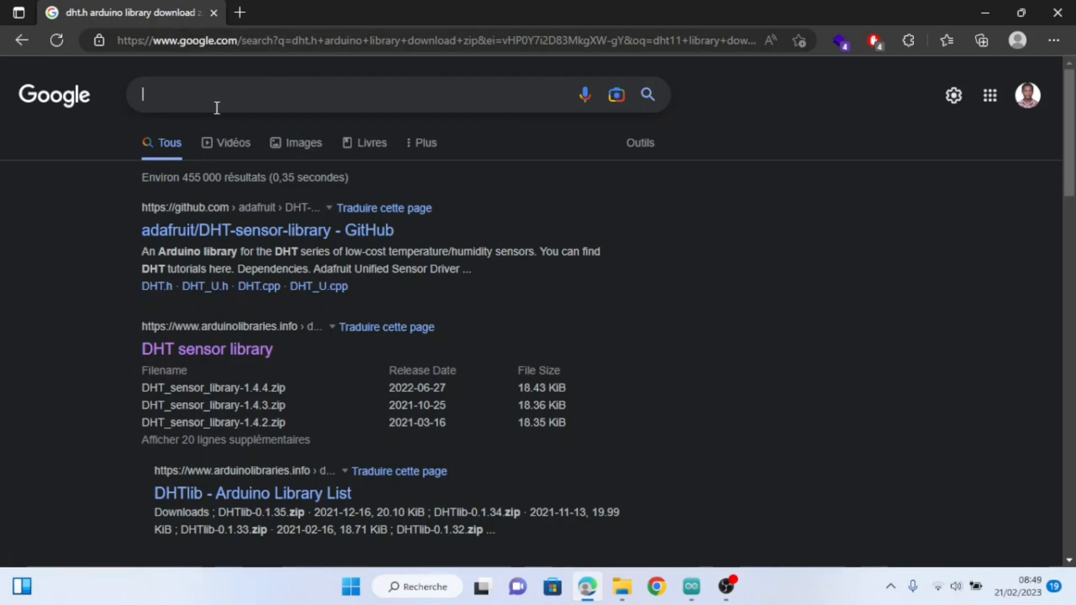
type("DHT")
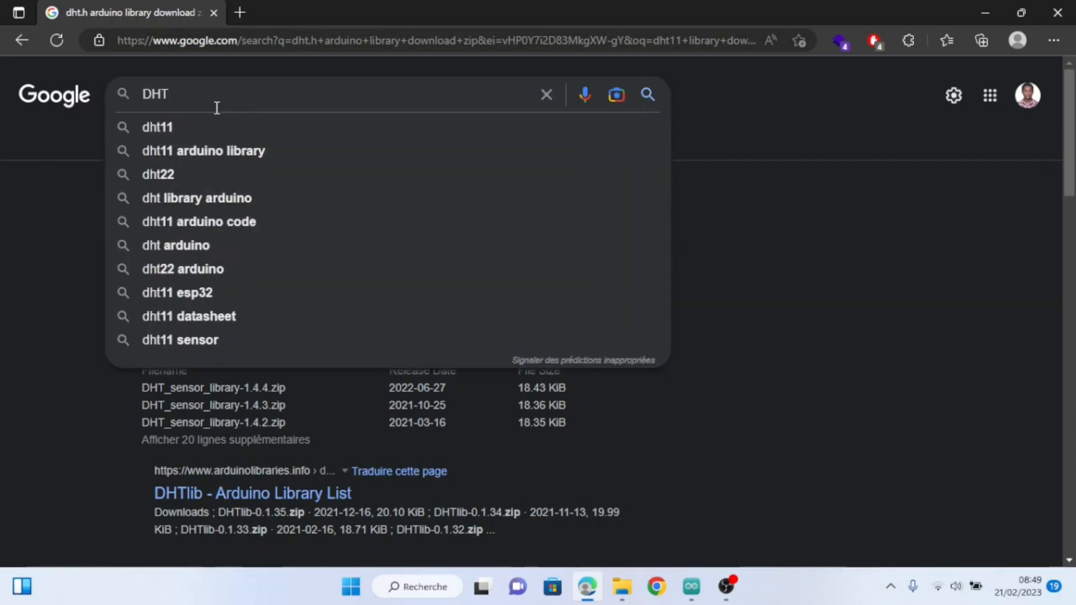
type("11 ")
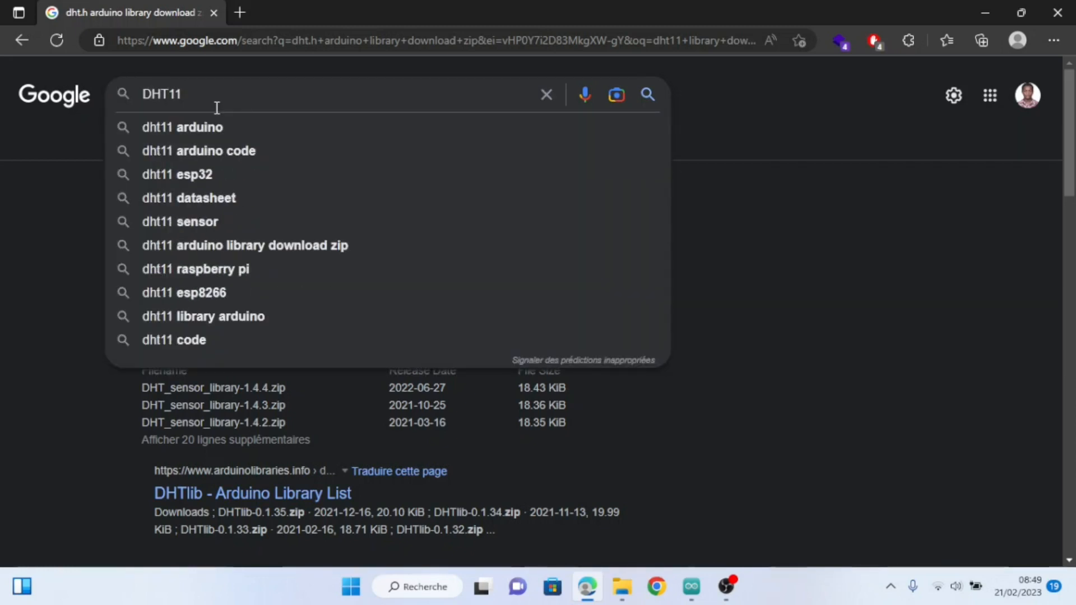
type("ARDUI")
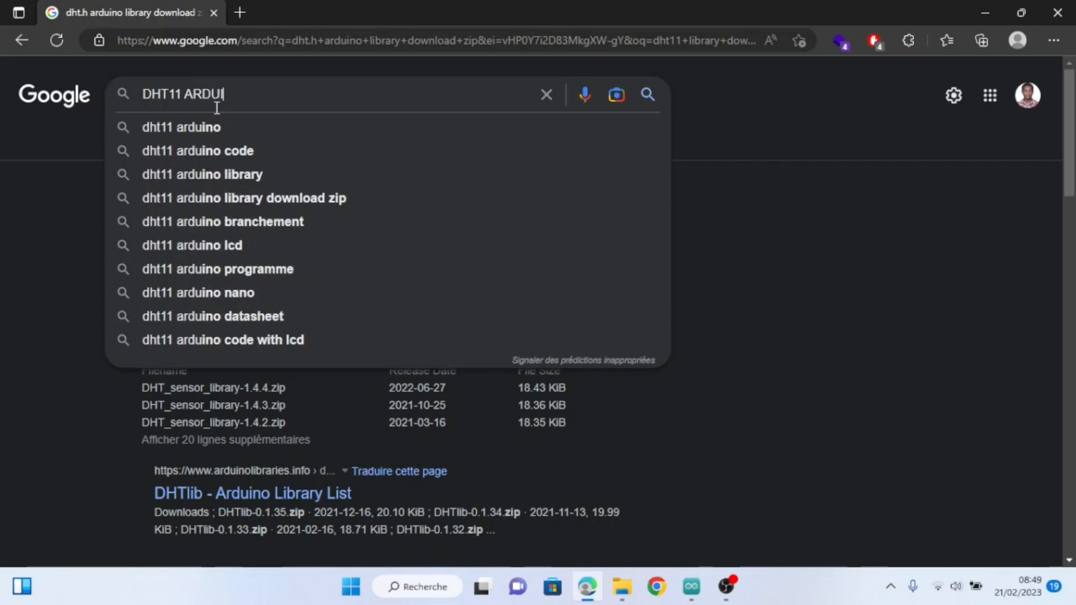
type("NO ")
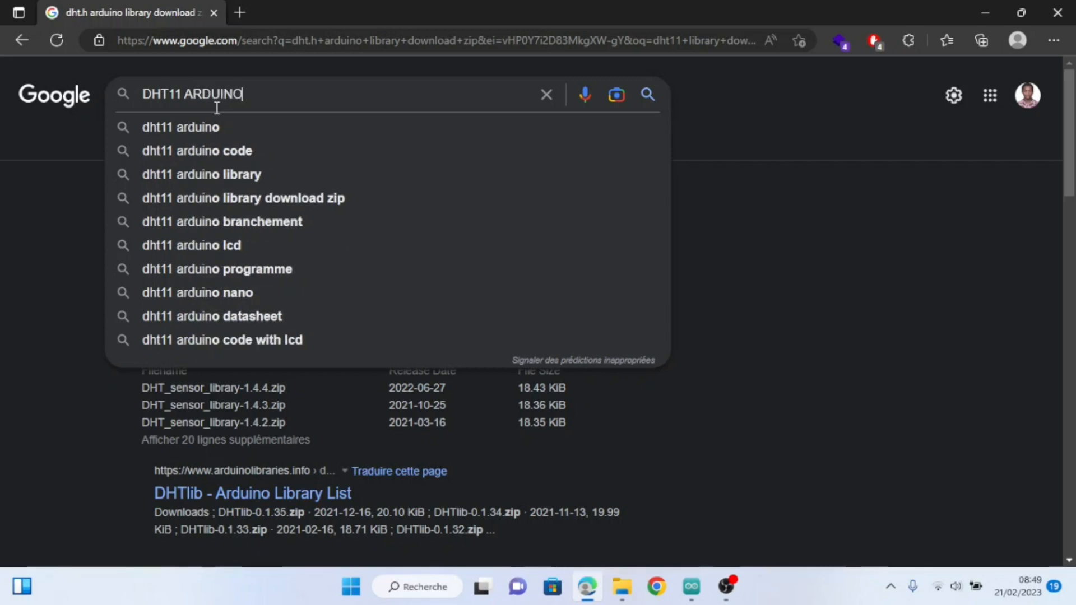
type("LI")
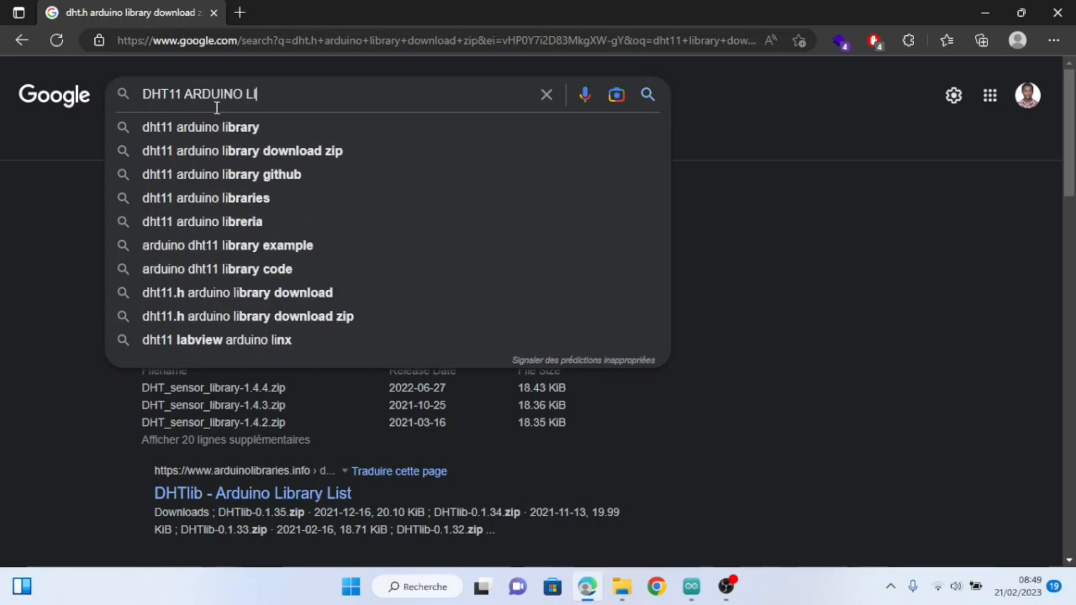
type("BRARY")
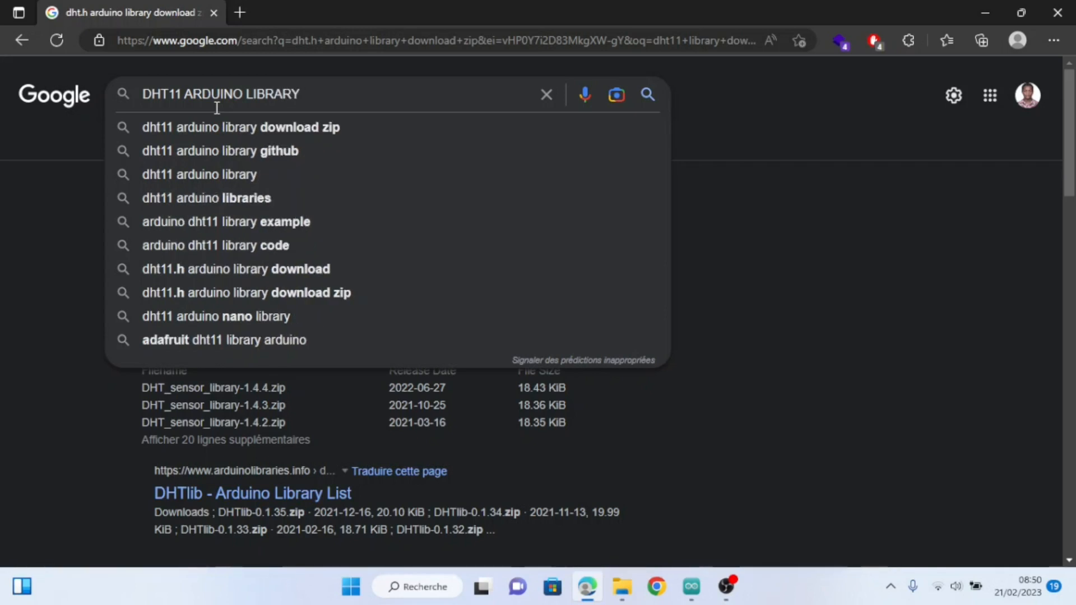
left_click(260, 126)
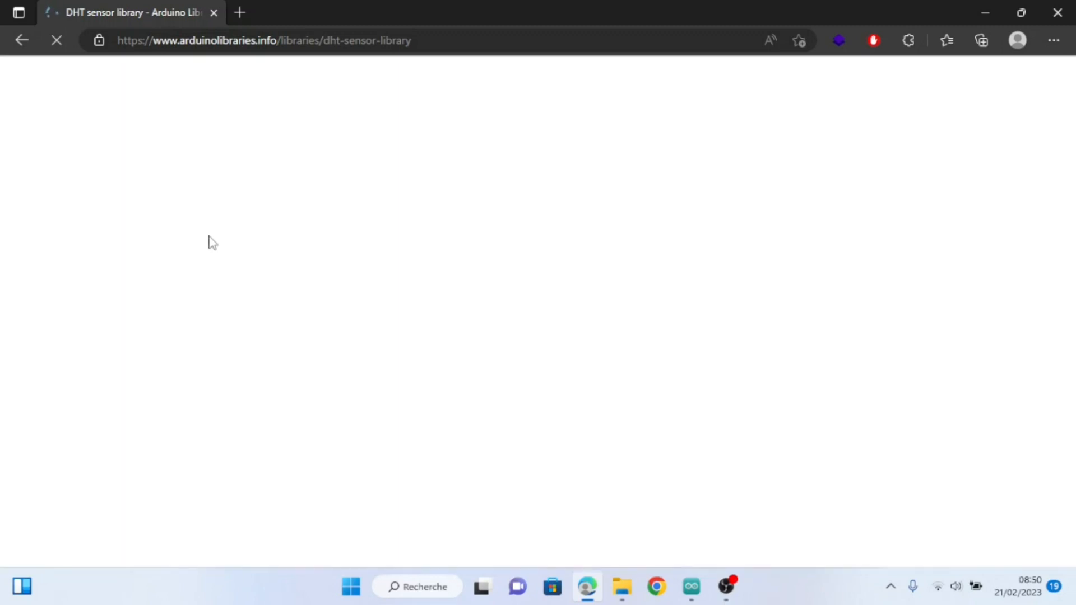
scroll(389, 377, "down", 2)
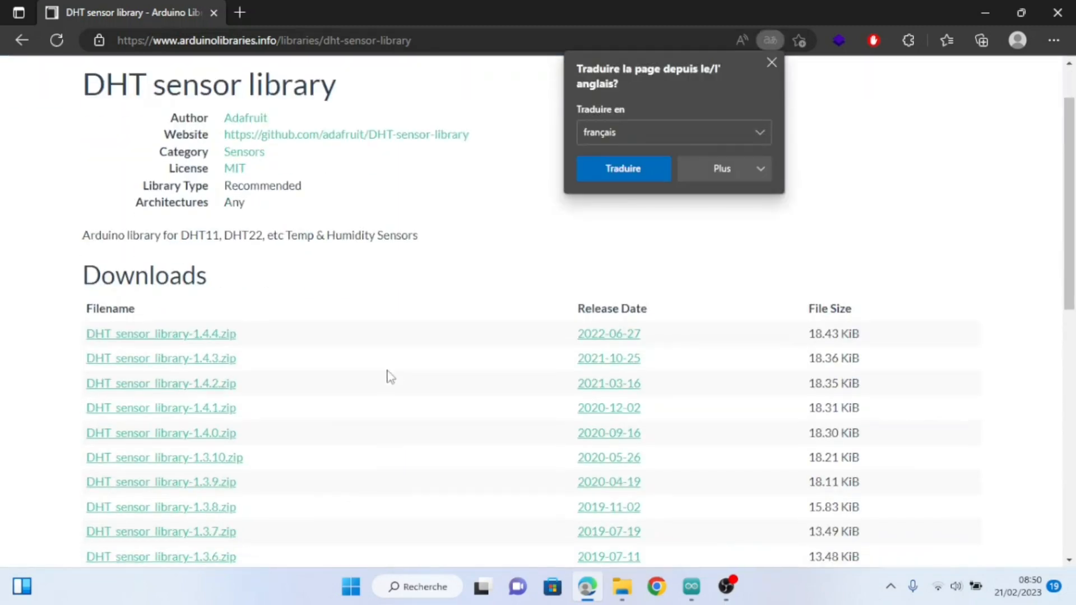
Dismiss the translation offer and download DHT_sensor_library-1.4.4.zip from the list of library versions
left_click(772, 62)
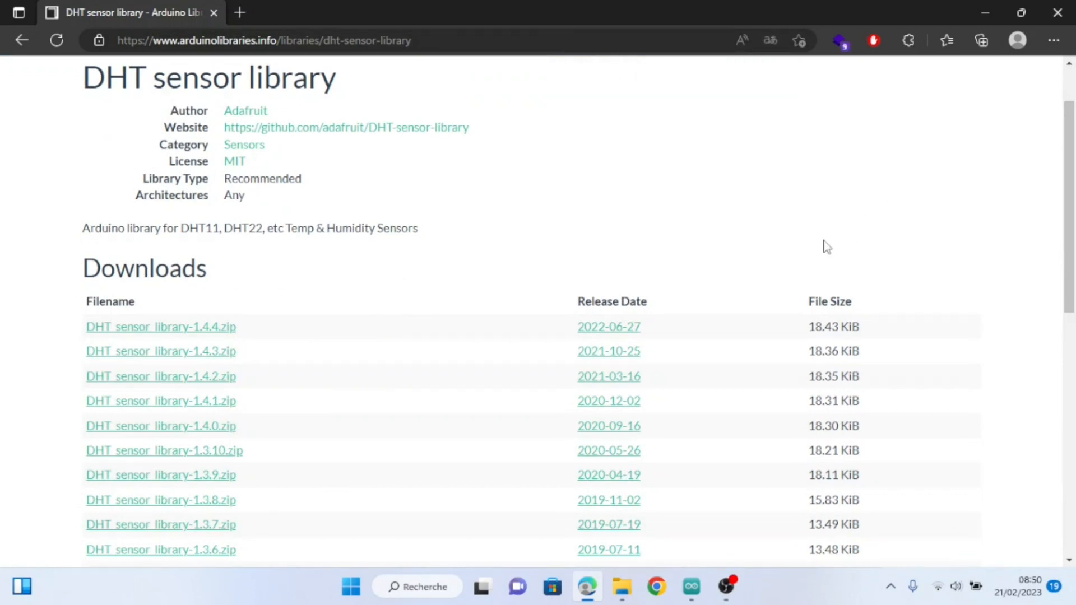
scroll(543, 303, "down", 10)
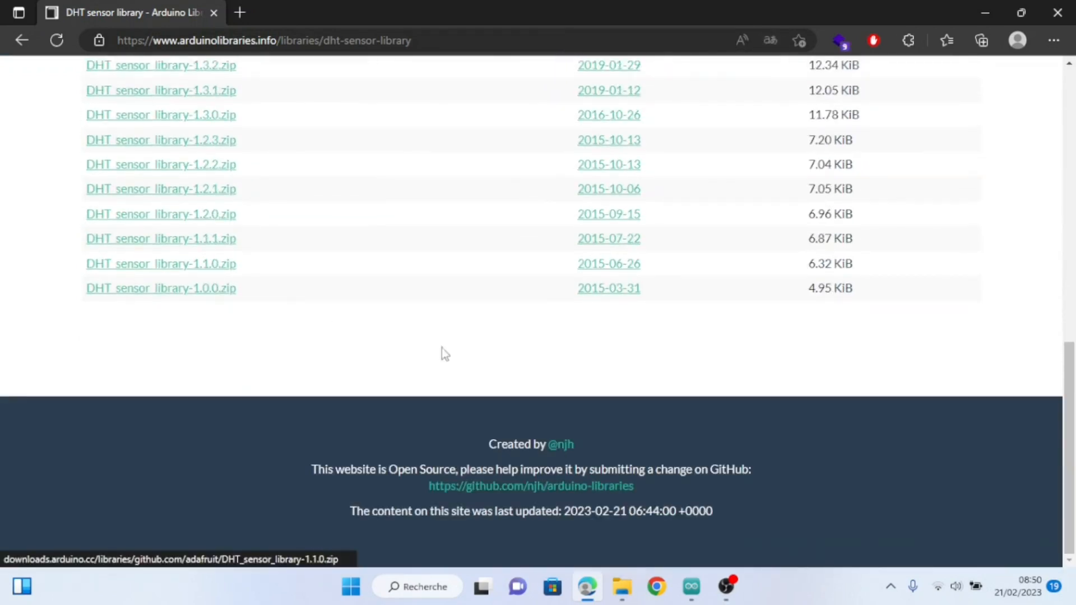
scroll(535, 413, "up", 10)
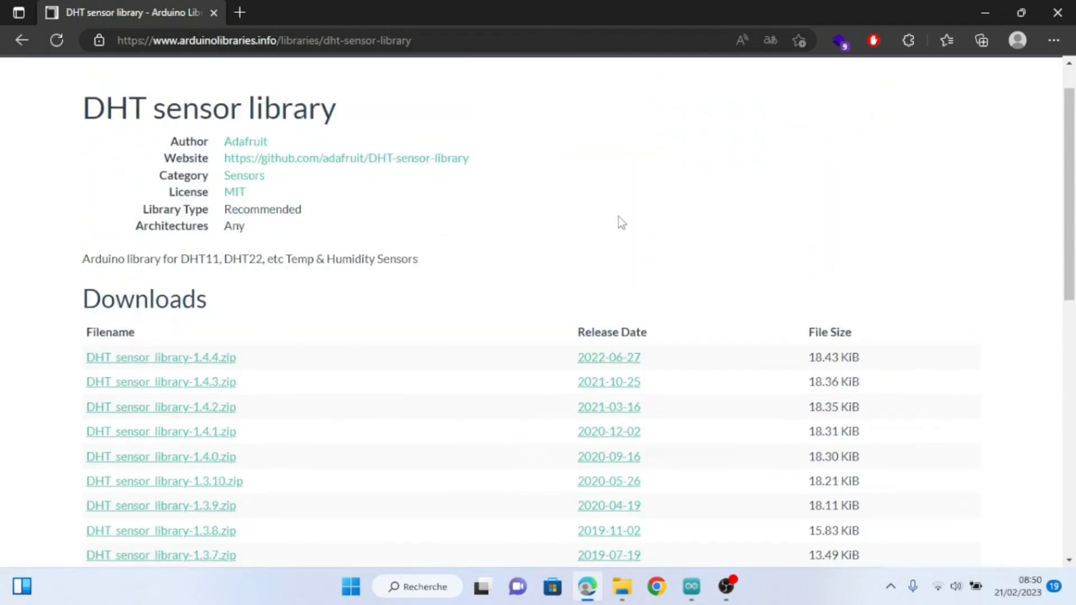
scroll(619, 220, "up", 1)
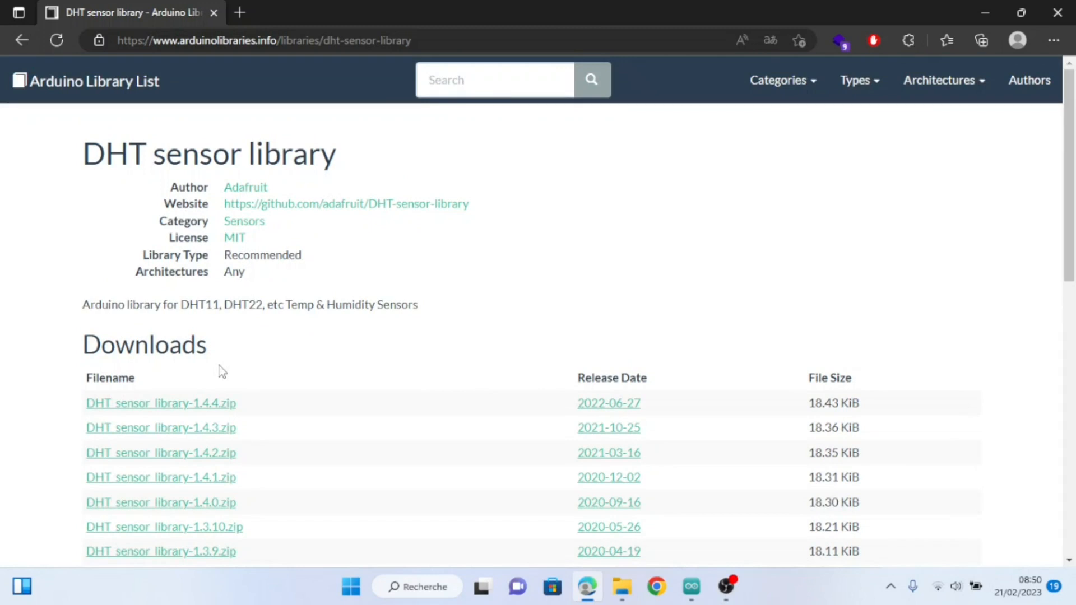
scroll(219, 365, "down", 4)
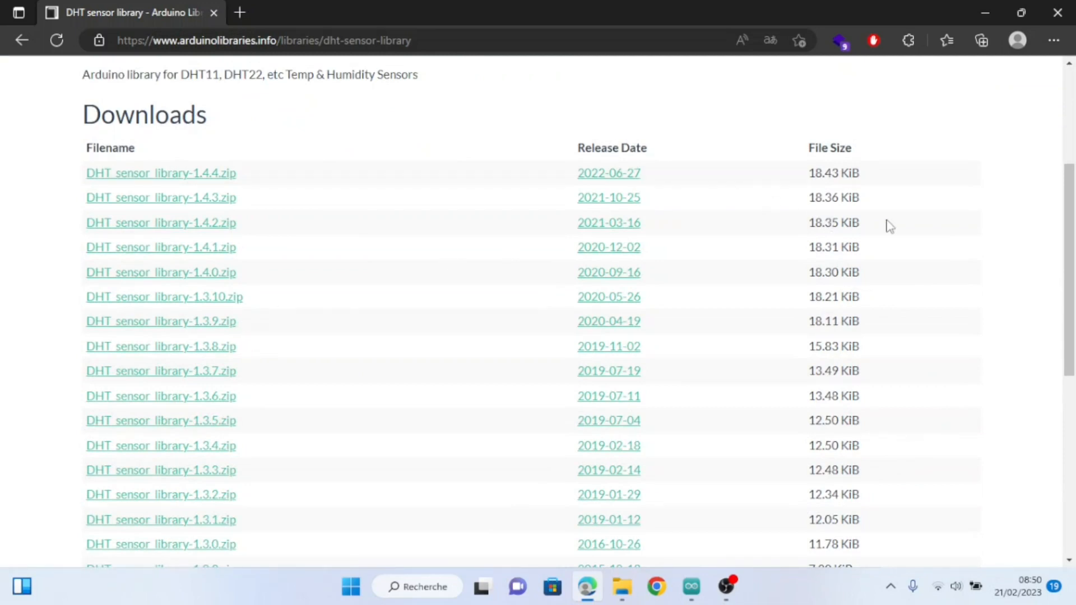
scroll(877, 315, "down", 1)
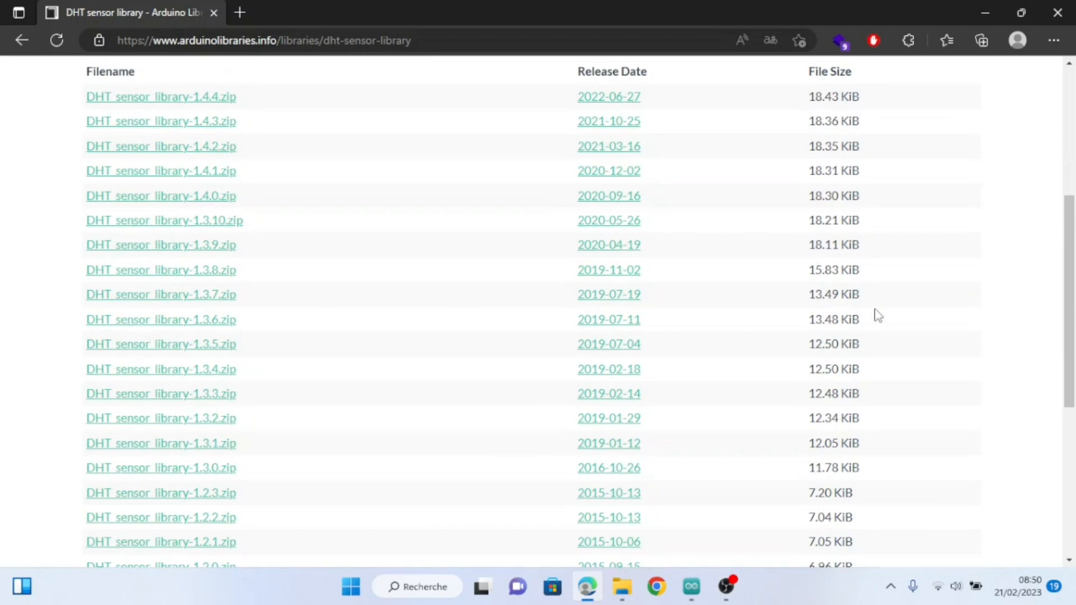
scroll(877, 315, "down", 2)
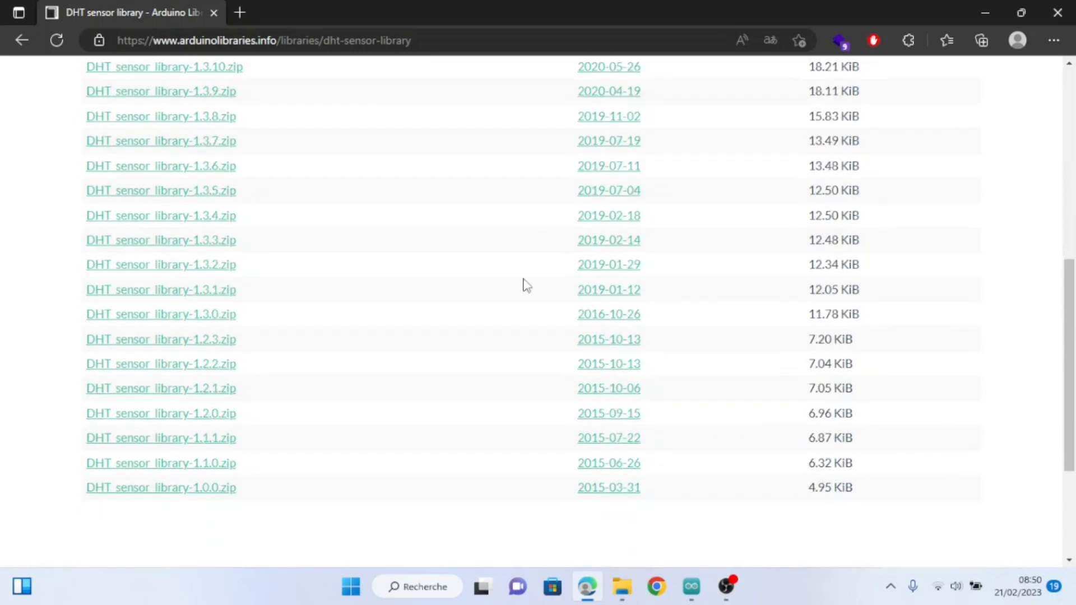
scroll(523, 284, "up", 3)
scroll(614, 325, "down", 5)
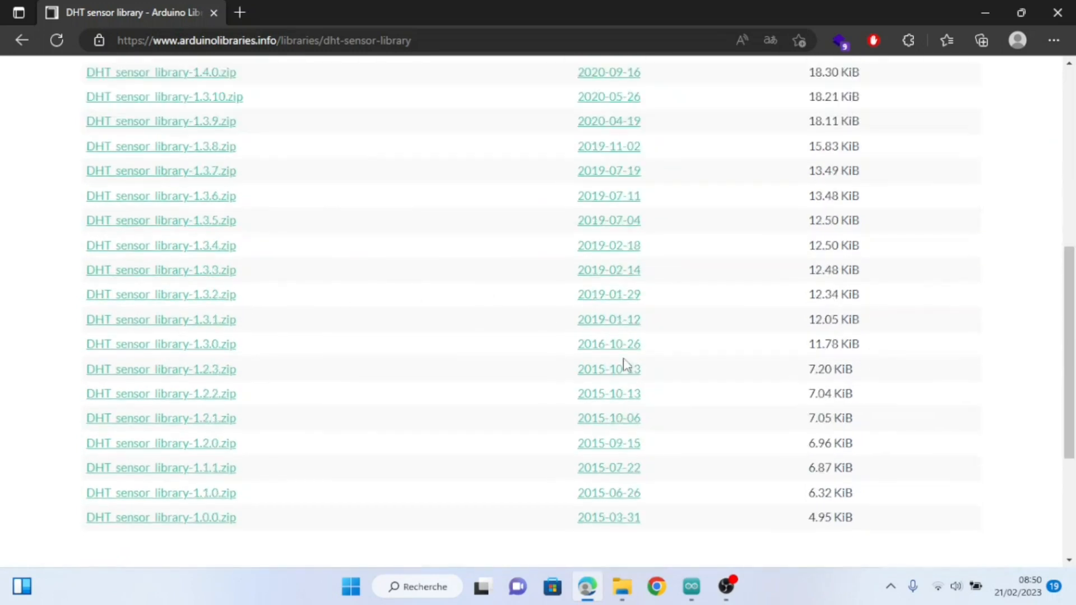
scroll(429, 318, "up", 6)
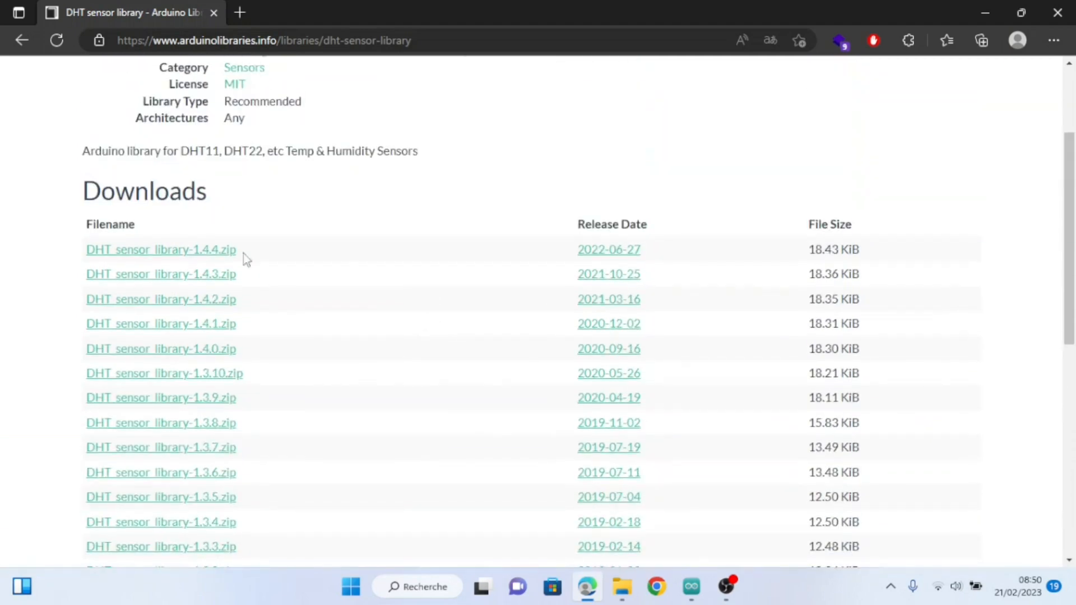
left_click(219, 250)
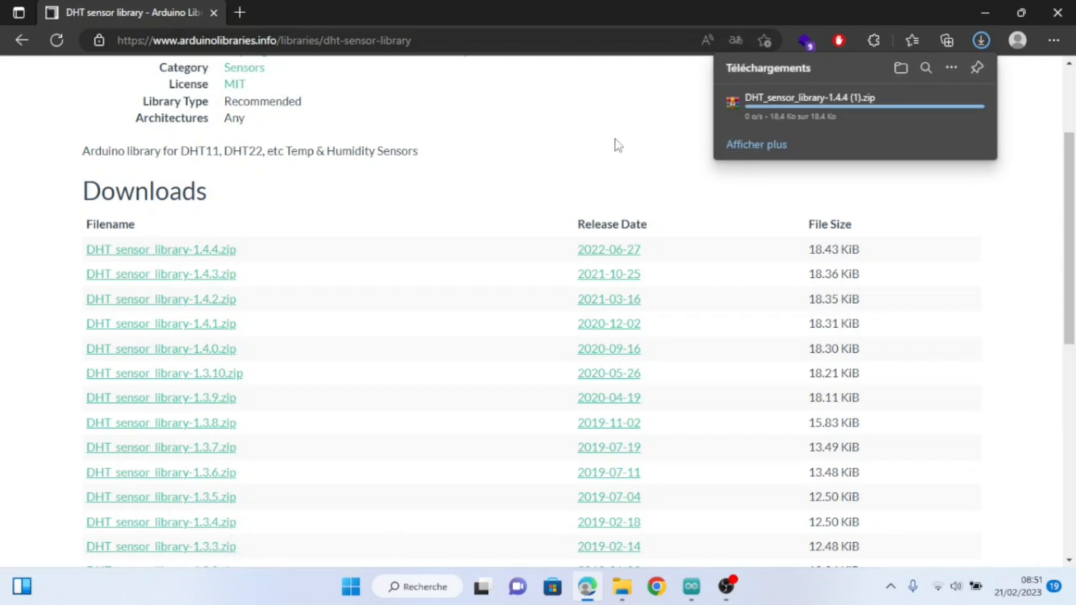
mouse_move(896, 115)
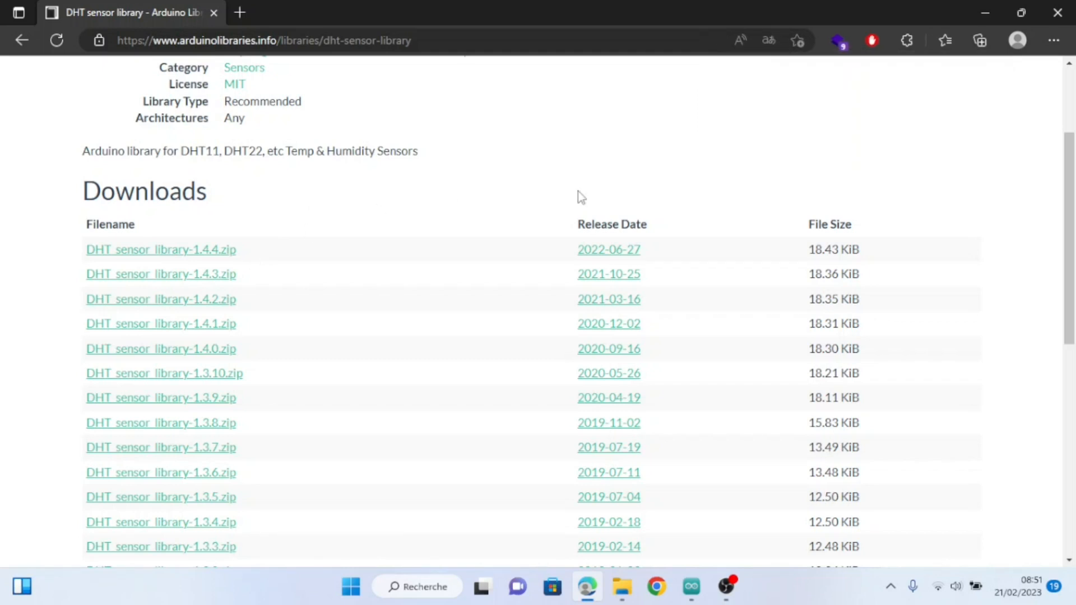
Switch to the Downloads folder in File Explorer and cut today's DHT_sensor_library-1.4.4 (1) archive
mouse_move(618, 587)
left_click(604, 496)
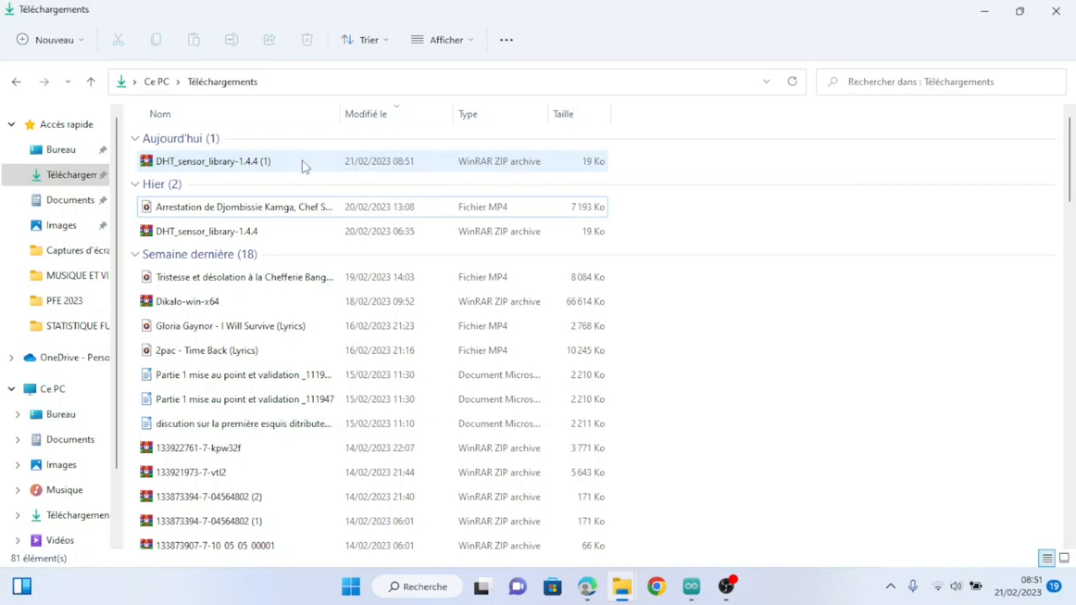
right_click(311, 173)
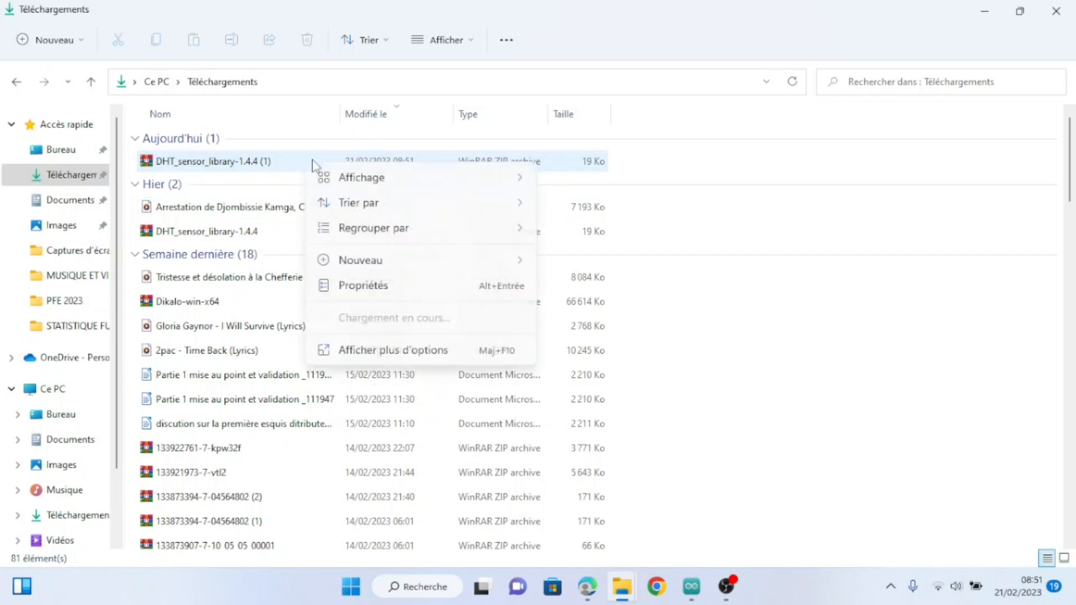
left_click(360, 351)
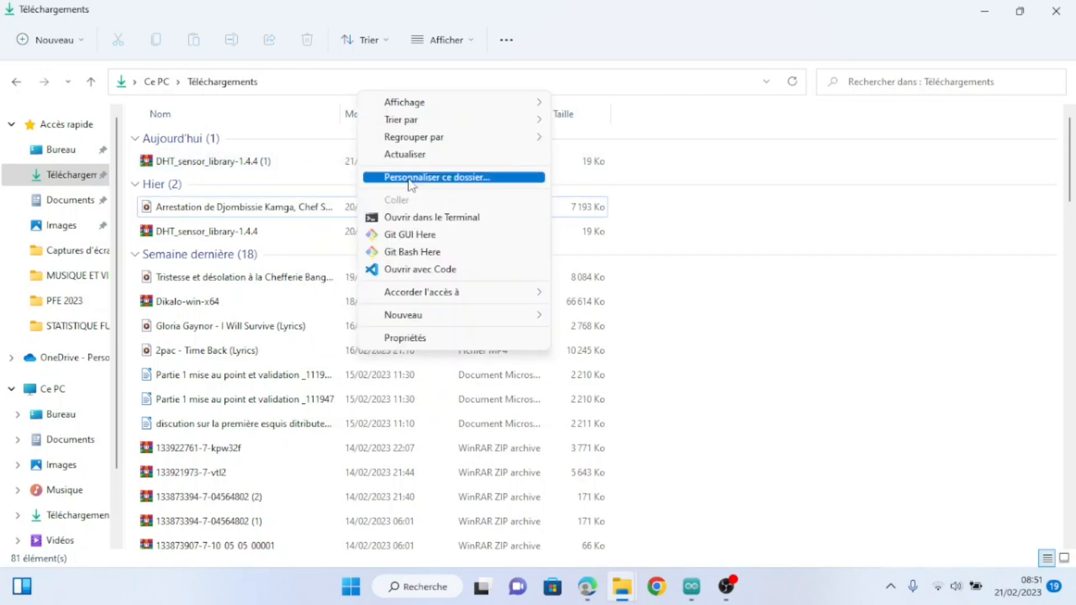
double_click(287, 163)
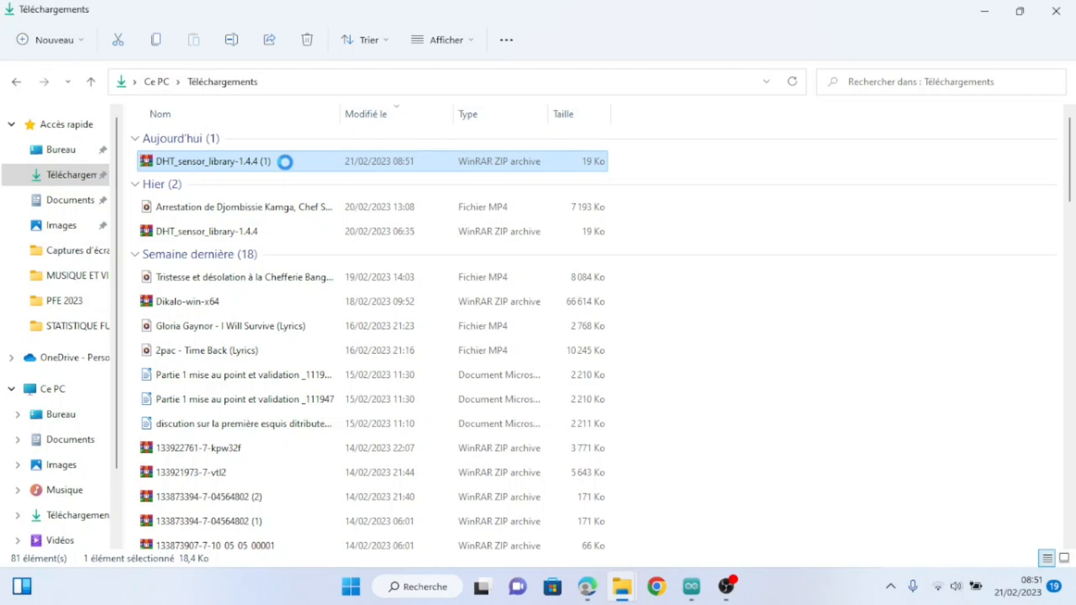
right_click(286, 164)
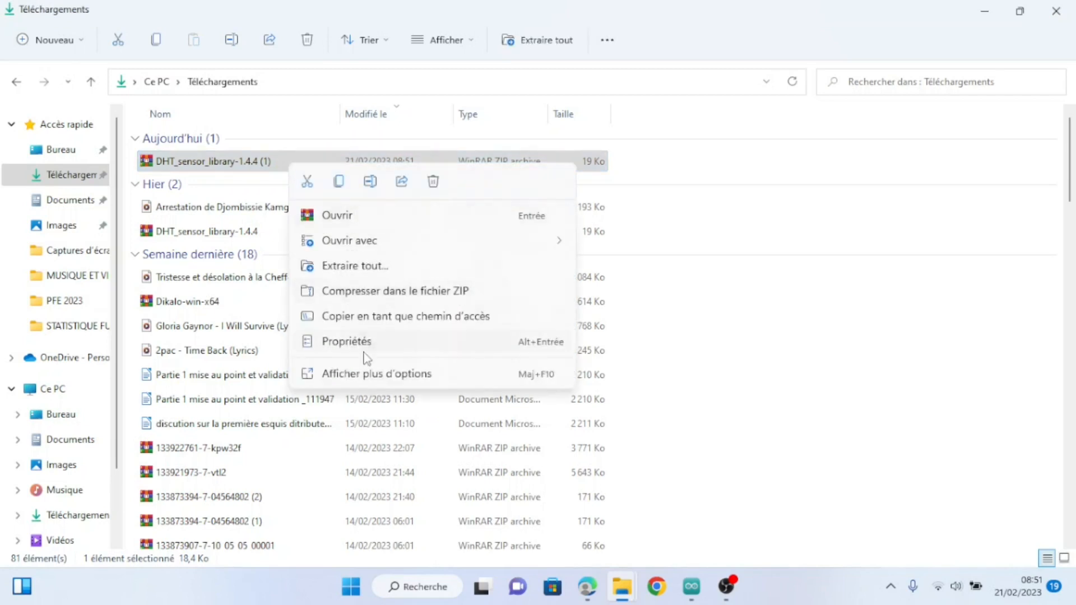
left_click(367, 373)
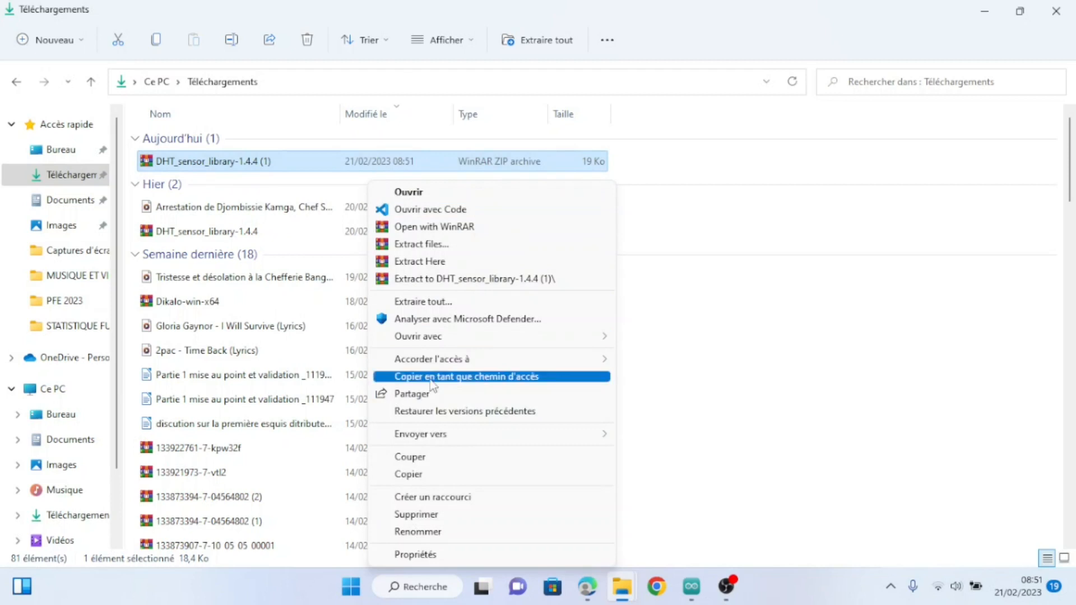
left_click(437, 456)
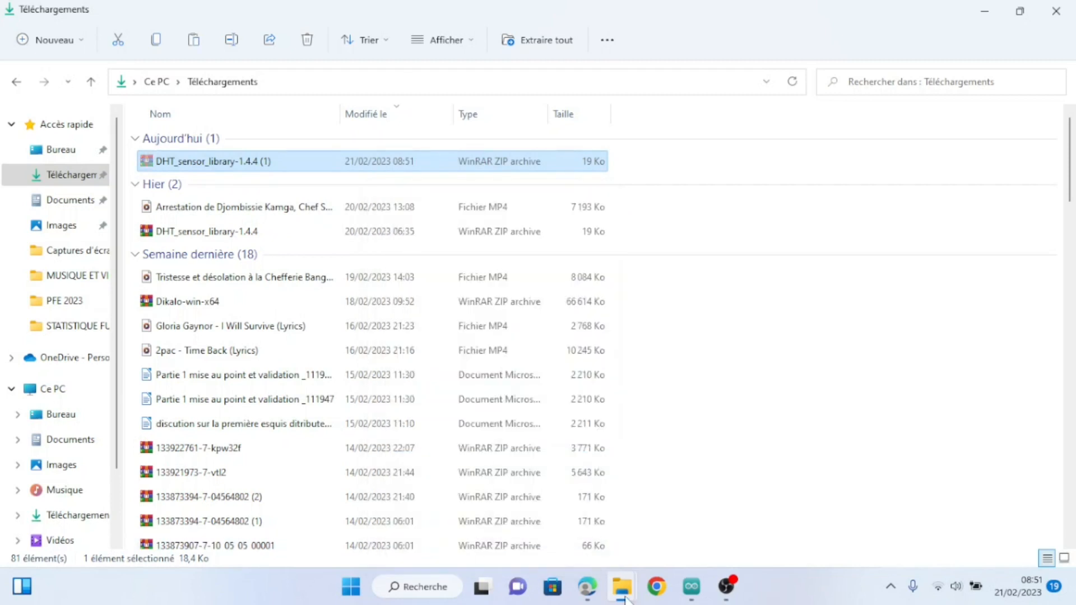
Paste the cut archive into the CAPTEUR TEMPERATURE folder inside ARDUINO DE A à Z 100% PRATIQUE
mouse_move(624, 597)
left_click(697, 546)
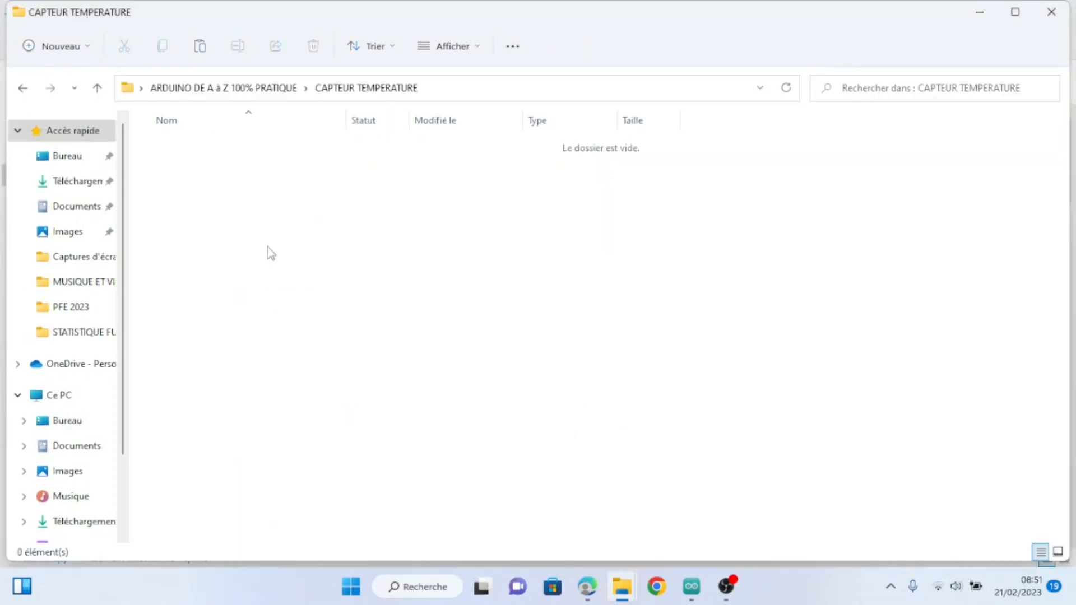
right_click(315, 260)
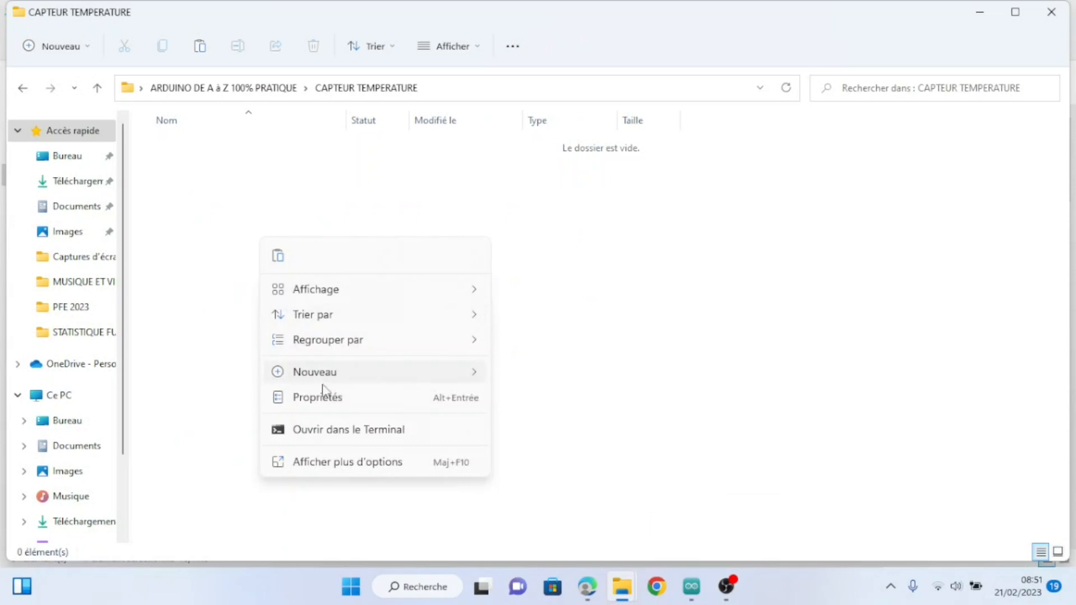
left_click(334, 463)
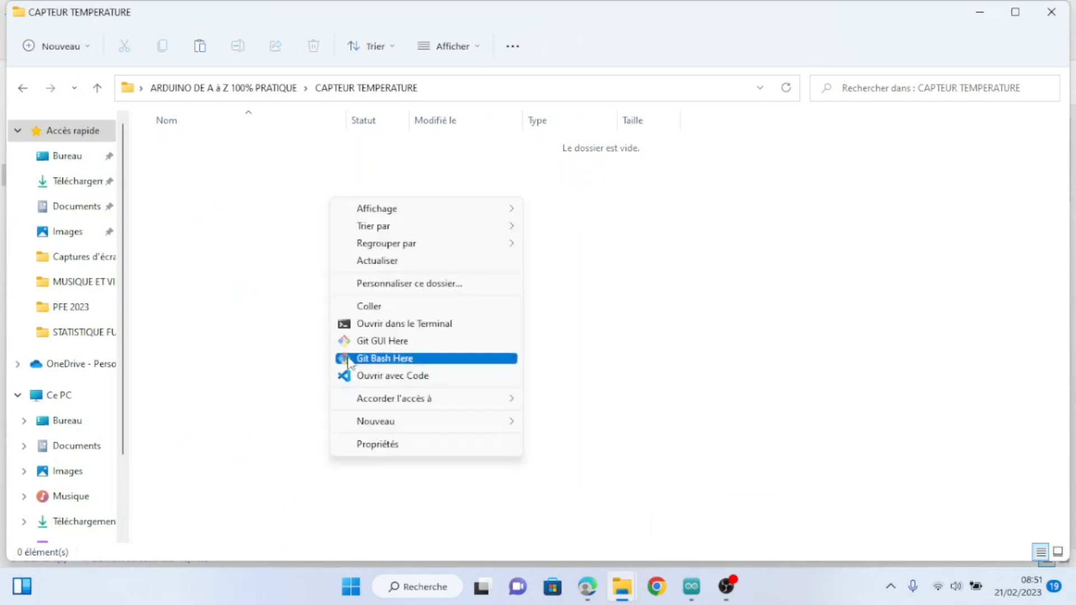
left_click(373, 308)
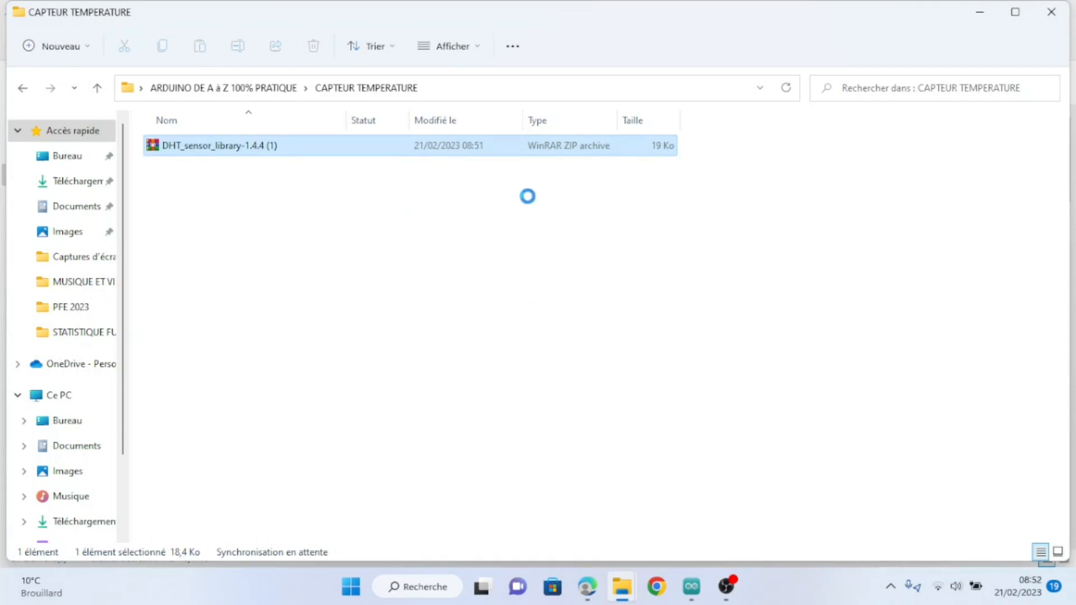
left_click(621, 373)
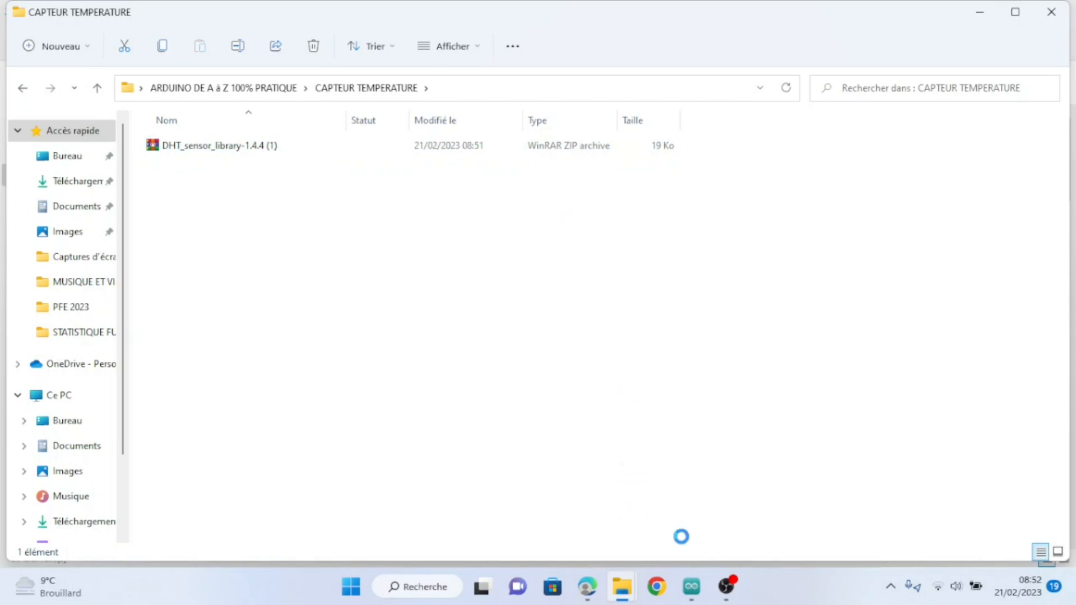
Switch to the Arduino IDE and install the DHT_sensor_library-1.4.4 (1) ZIP library from the CAPTEUR TEMPERATURE folder
mouse_move(697, 588)
left_click(756, 518)
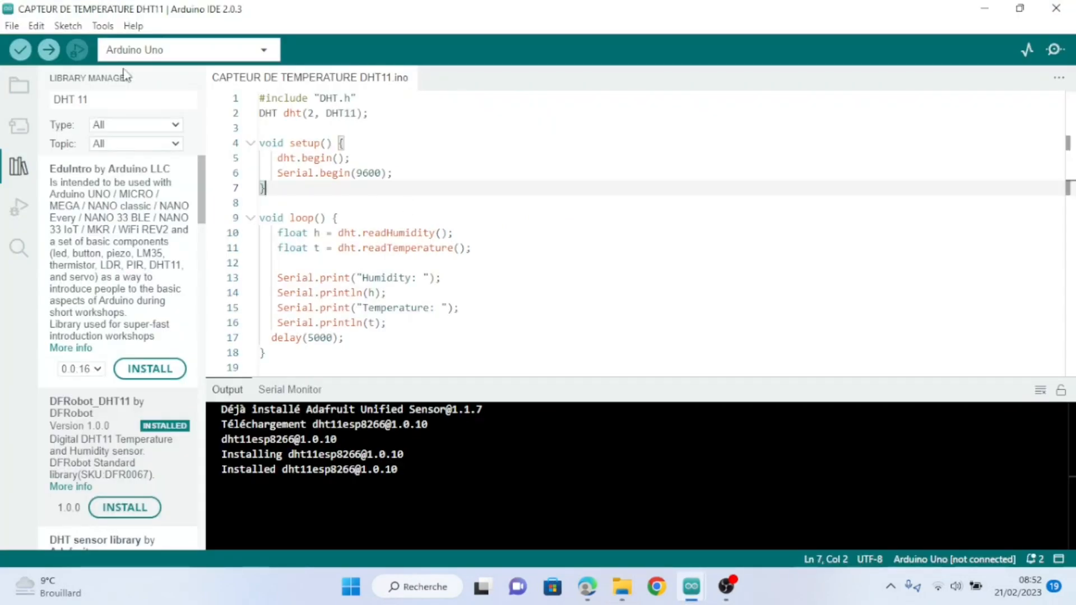
left_click(103, 26)
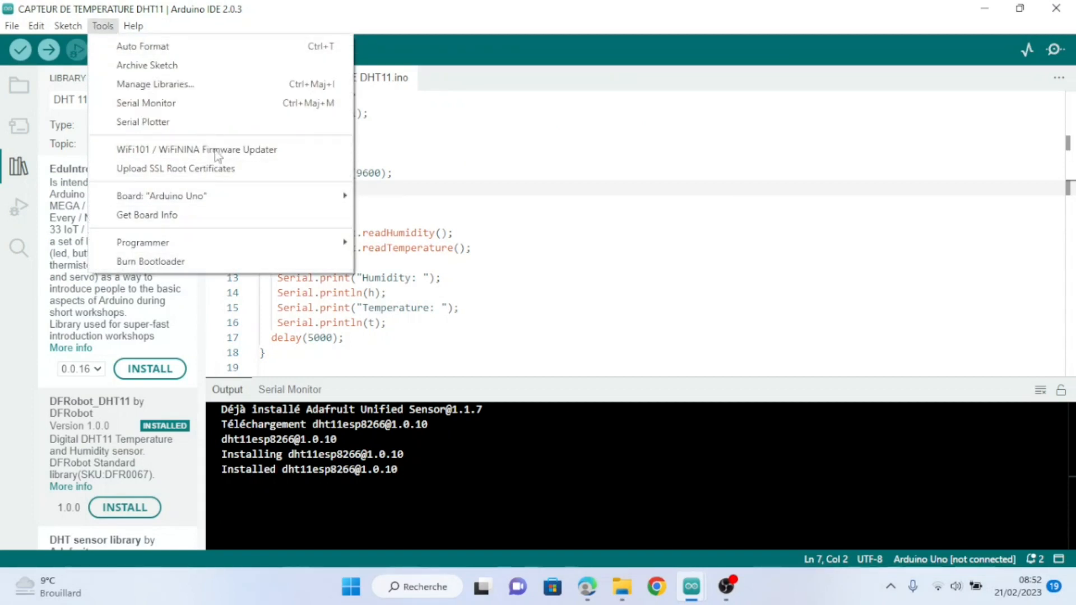
mouse_move(62, 25)
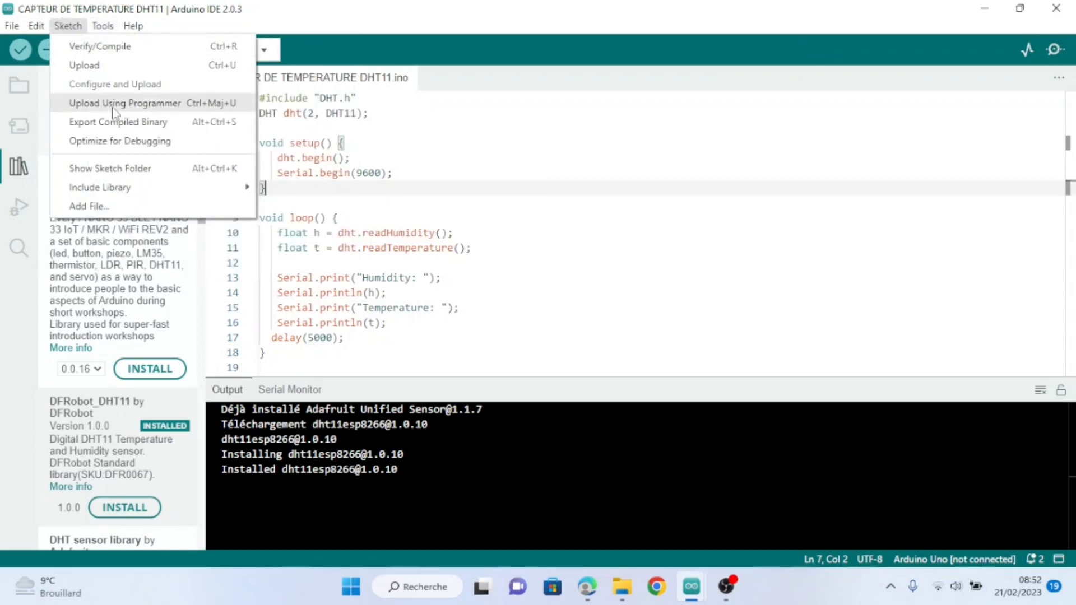
mouse_move(139, 187)
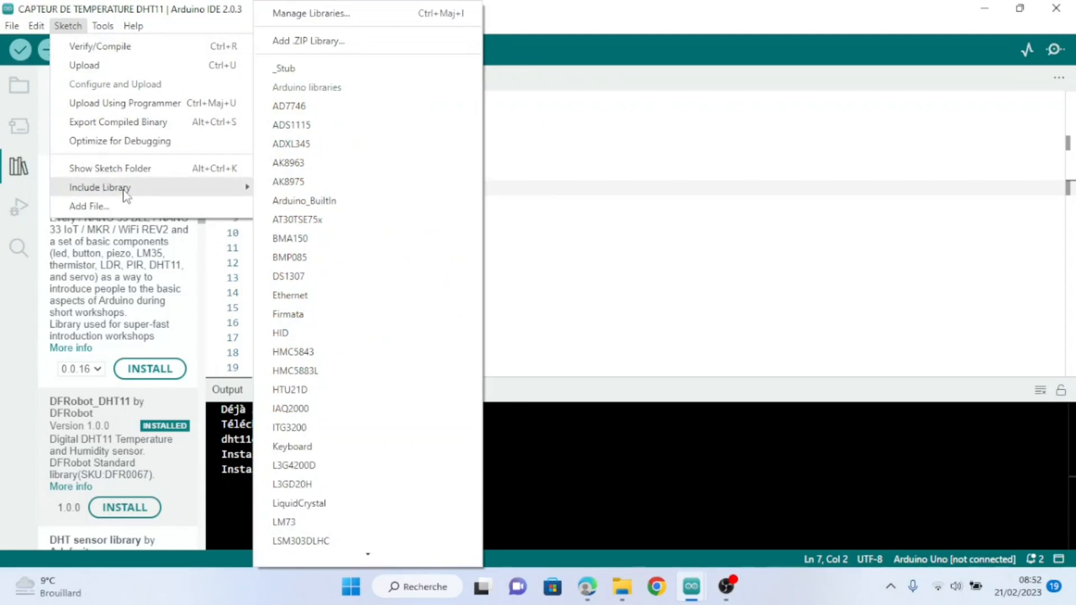
left_click(323, 45)
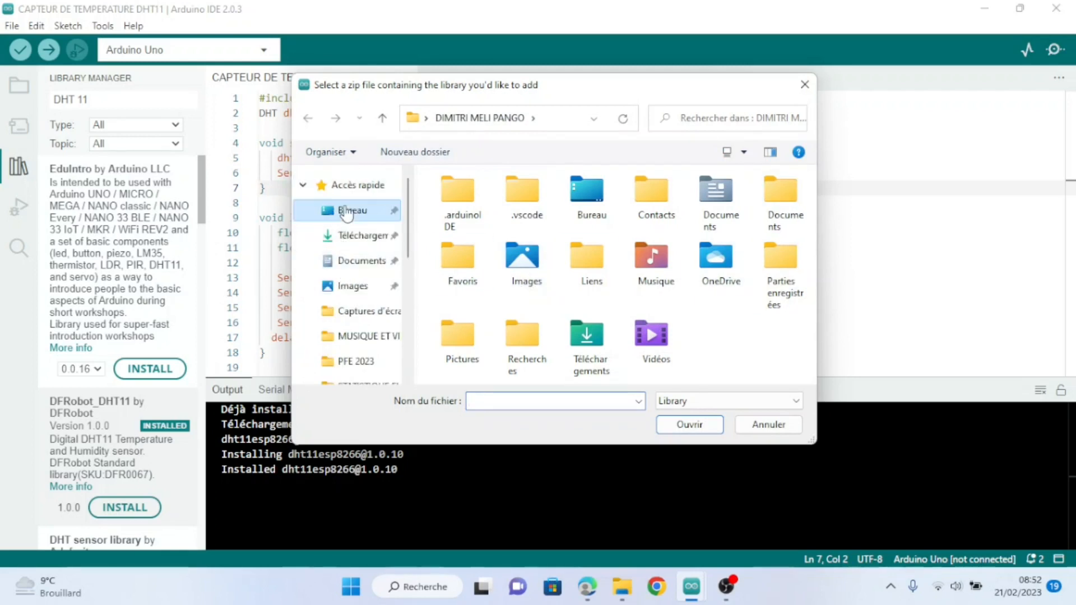
left_click(348, 210)
double_click(520, 202)
double_click(503, 225)
left_click(512, 201)
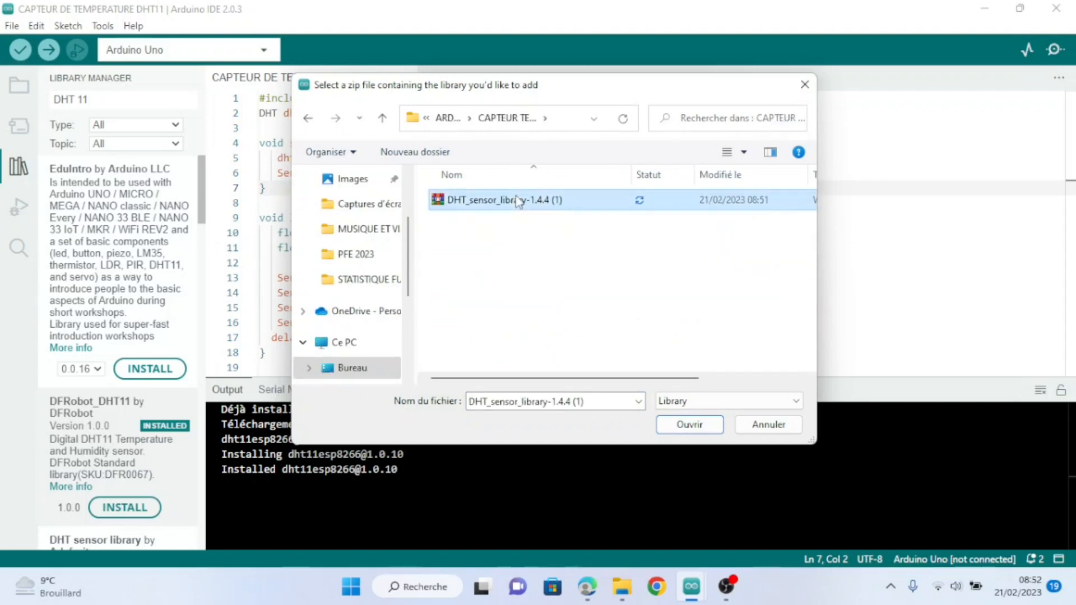
double_click(514, 200)
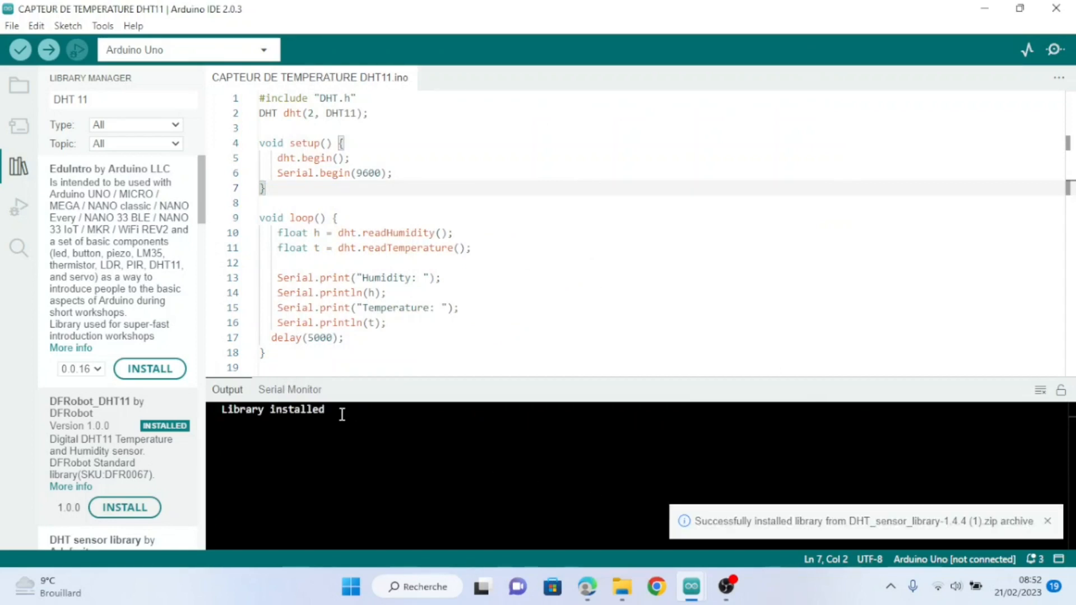
Check the installation output and examine the DHT 11 search results in the library manager for installed and alternative libraries
left_click_drag(330, 413, 214, 419)
left_click(310, 453)
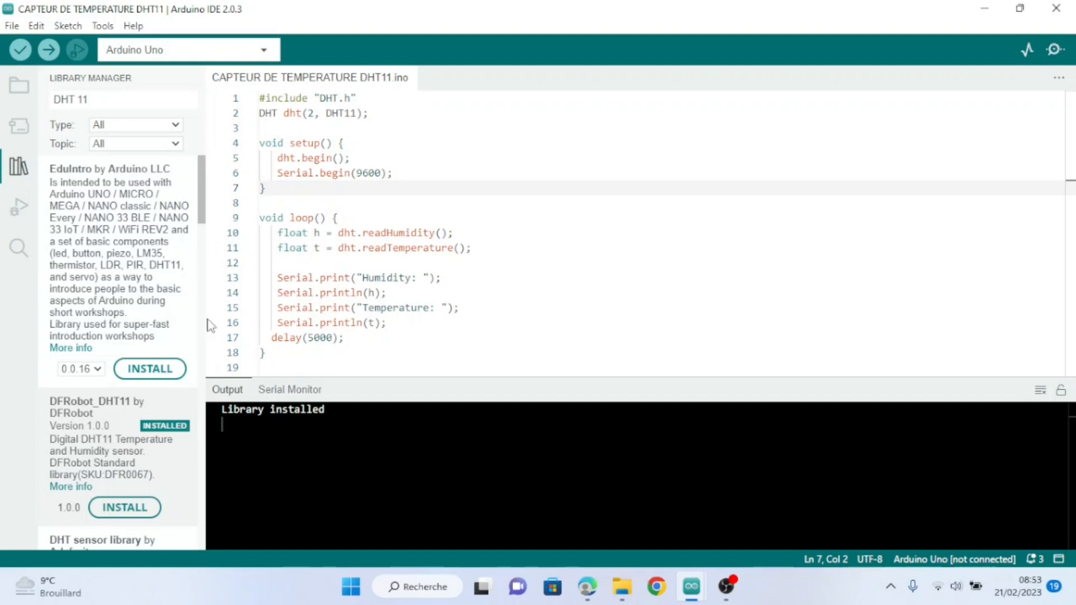
scroll(168, 216, "down", 4)
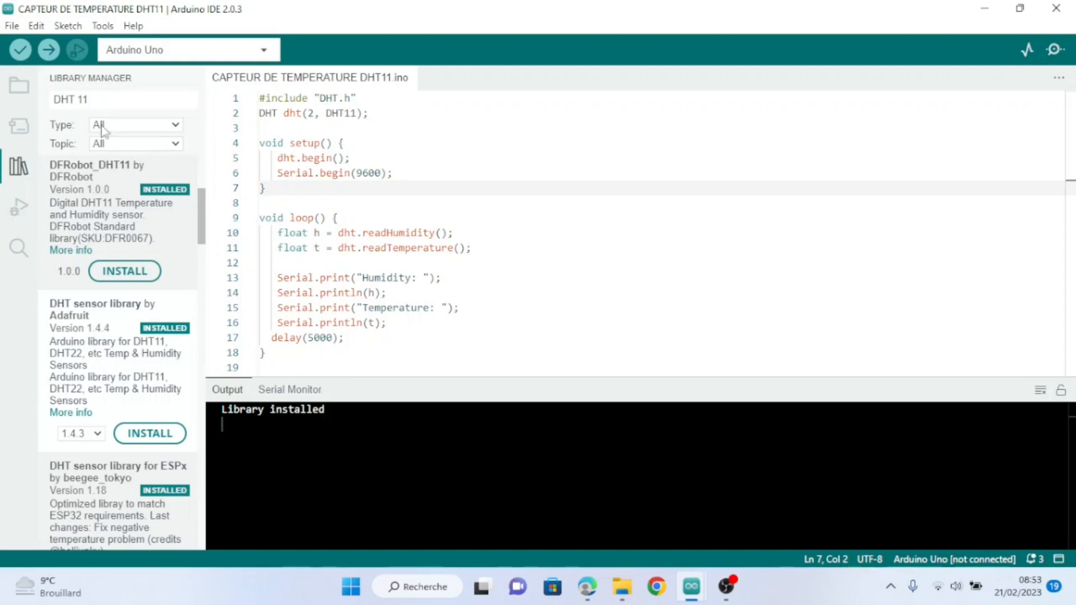
scroll(188, 216, "down", 10)
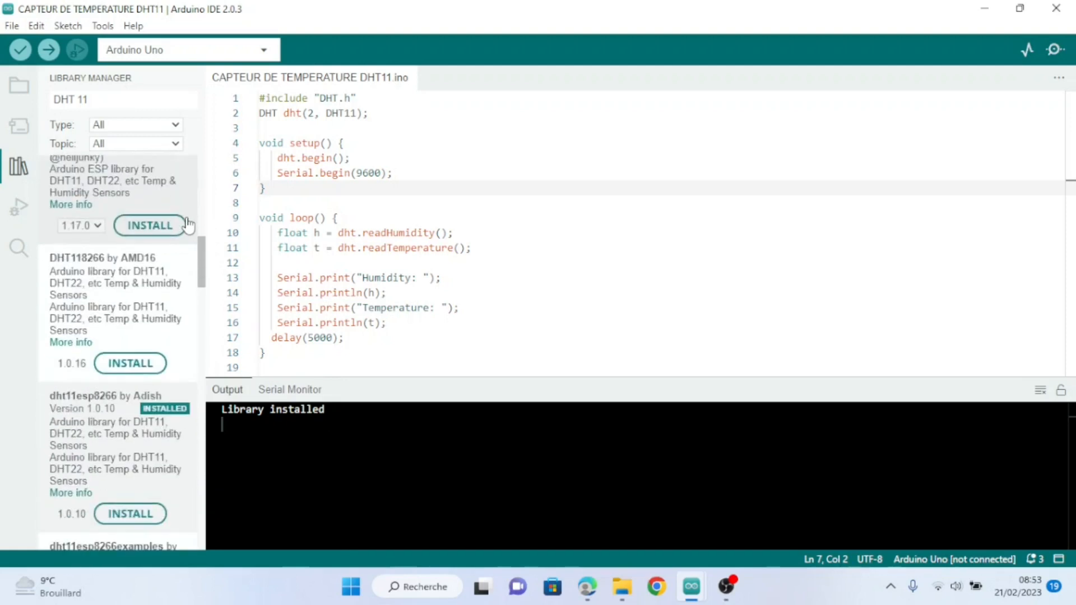
scroll(189, 227, "down", 5)
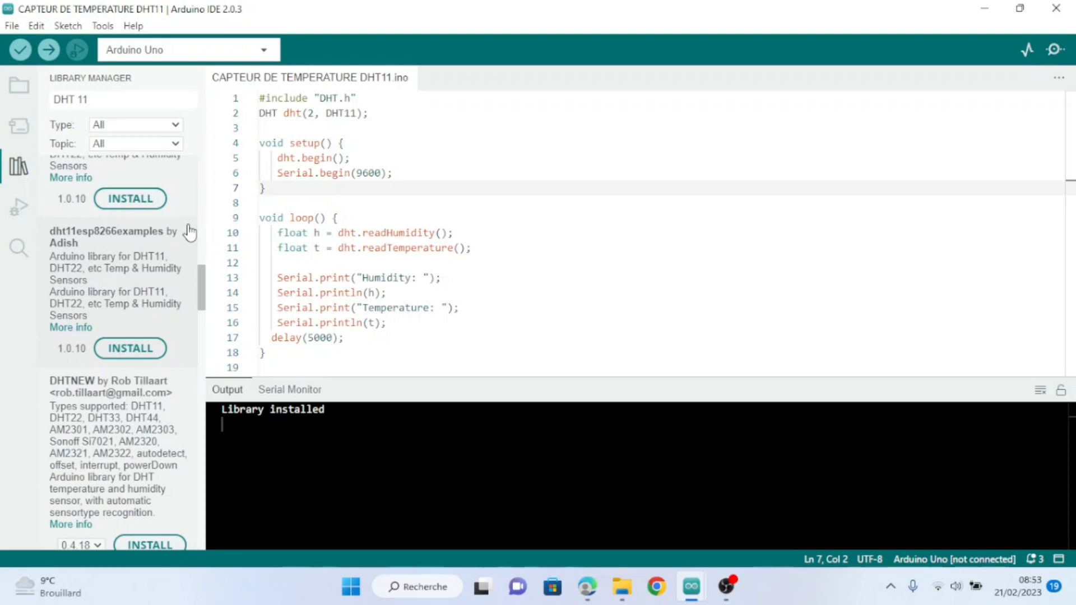
scroll(191, 252, "down", 10)
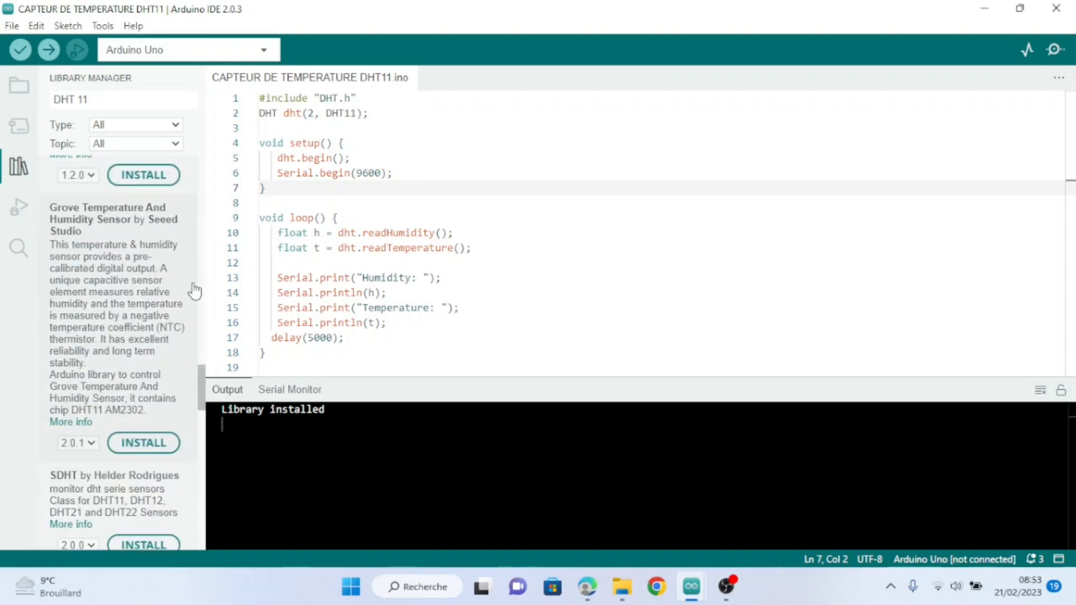
scroll(195, 291, "down", 5)
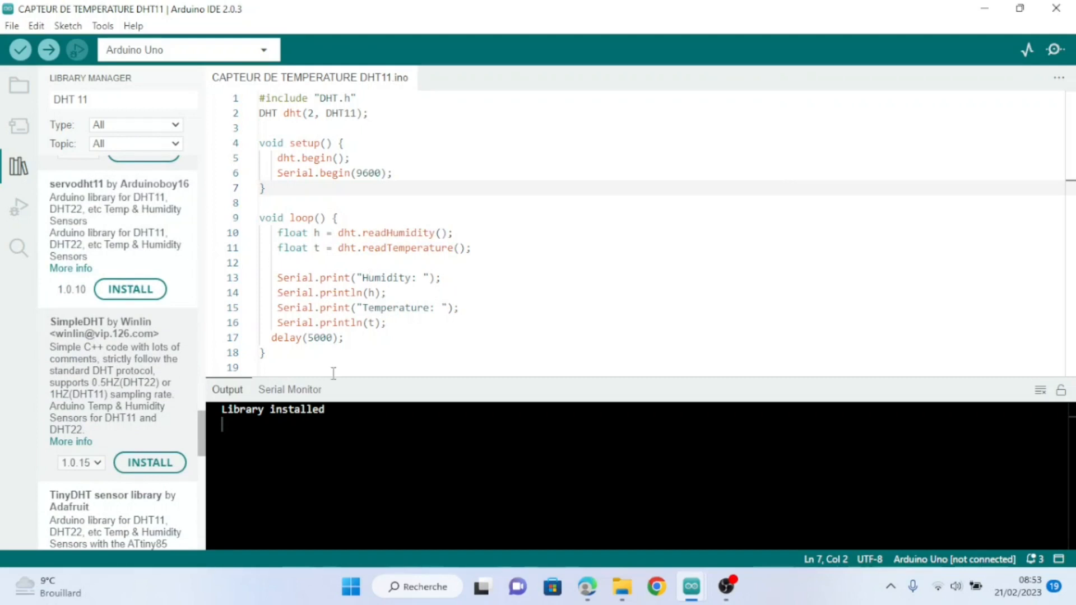
mouse_move(336, 274)
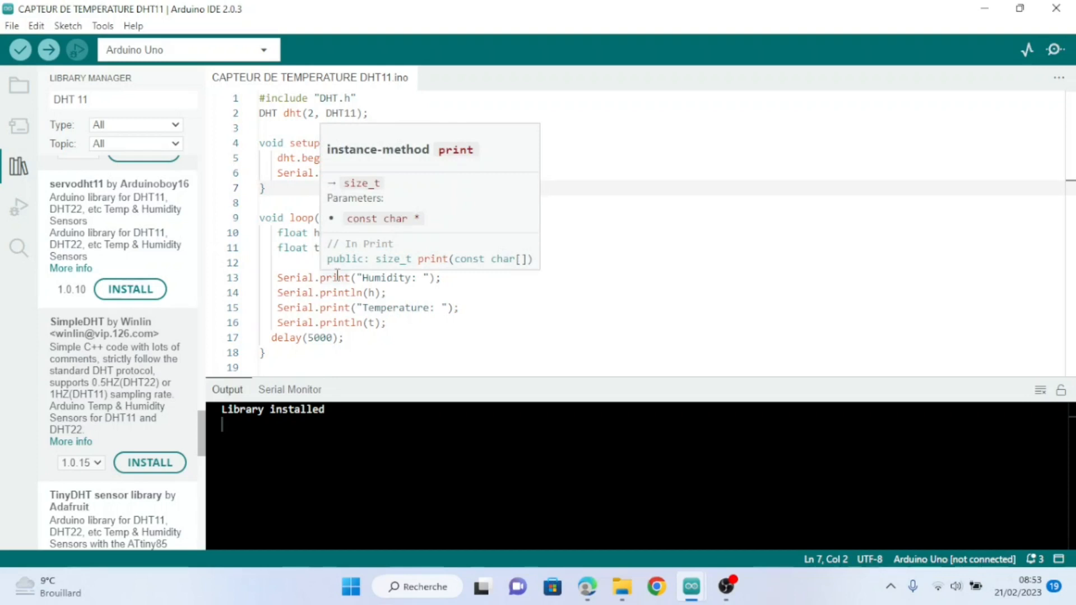